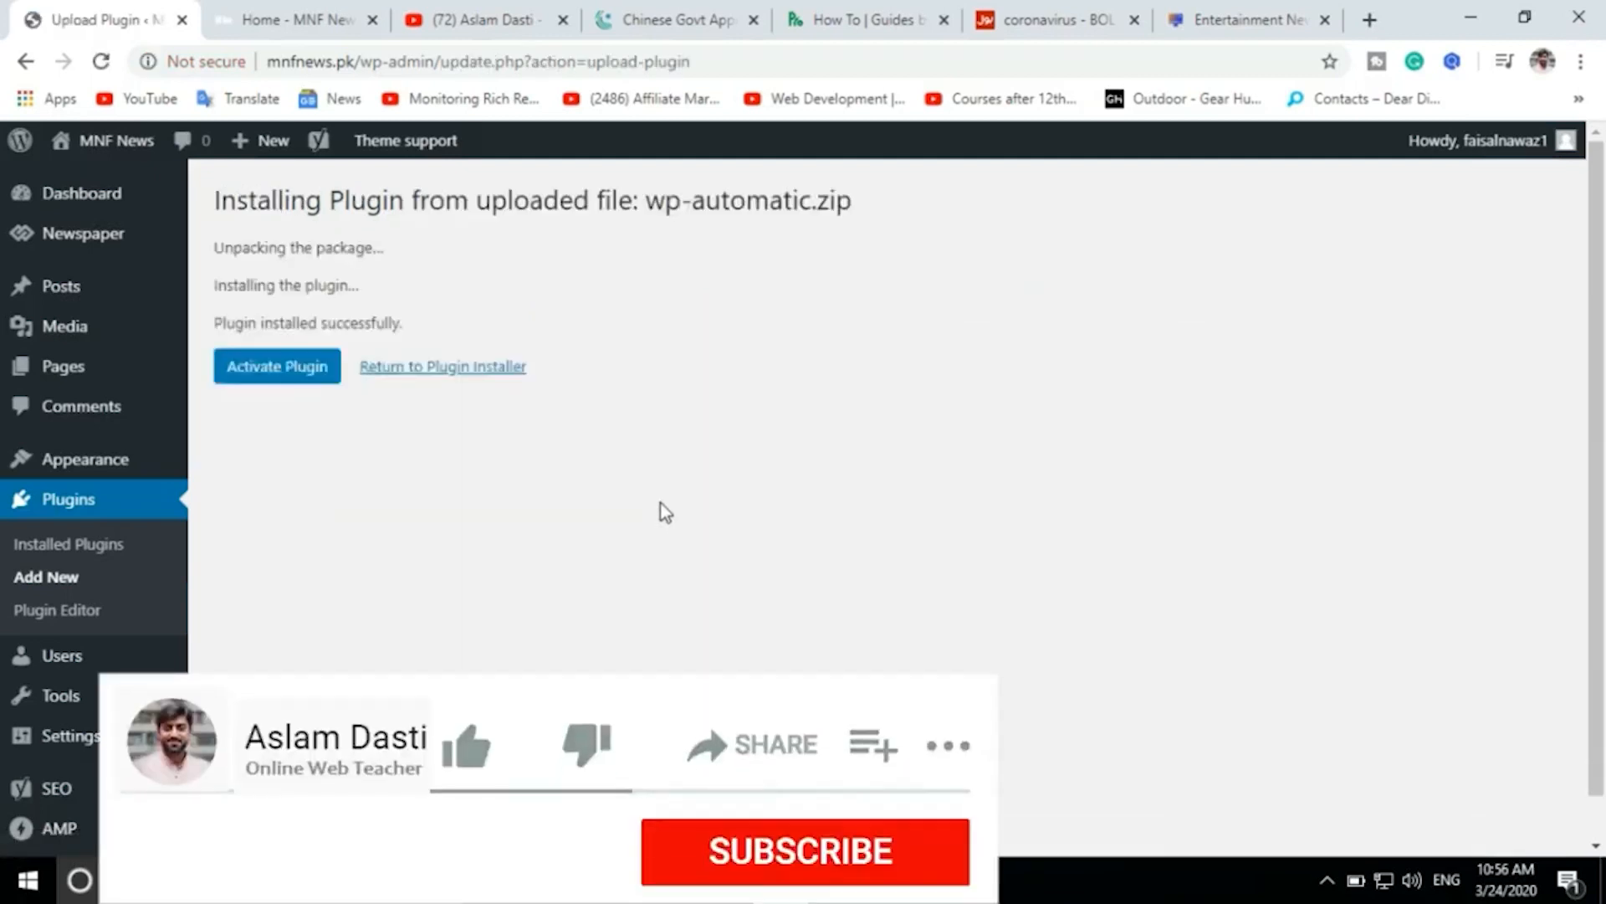
Activate the uploaded wp-automatic plugin and start a new campaign titled "How to".
left_click(270, 371)
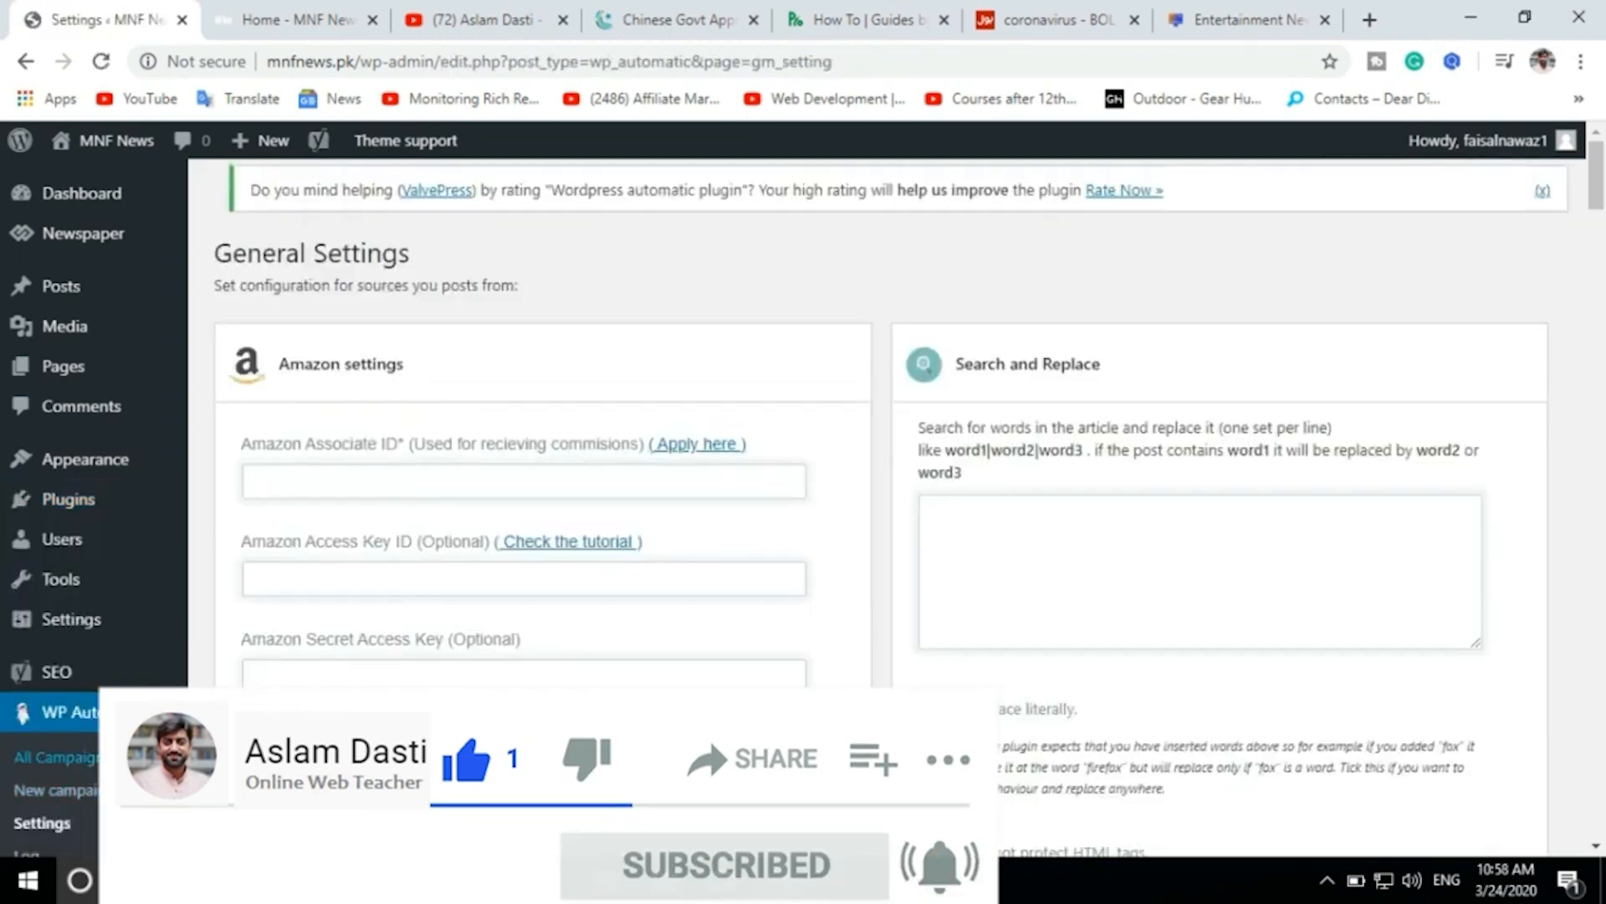
left_click(60, 793)
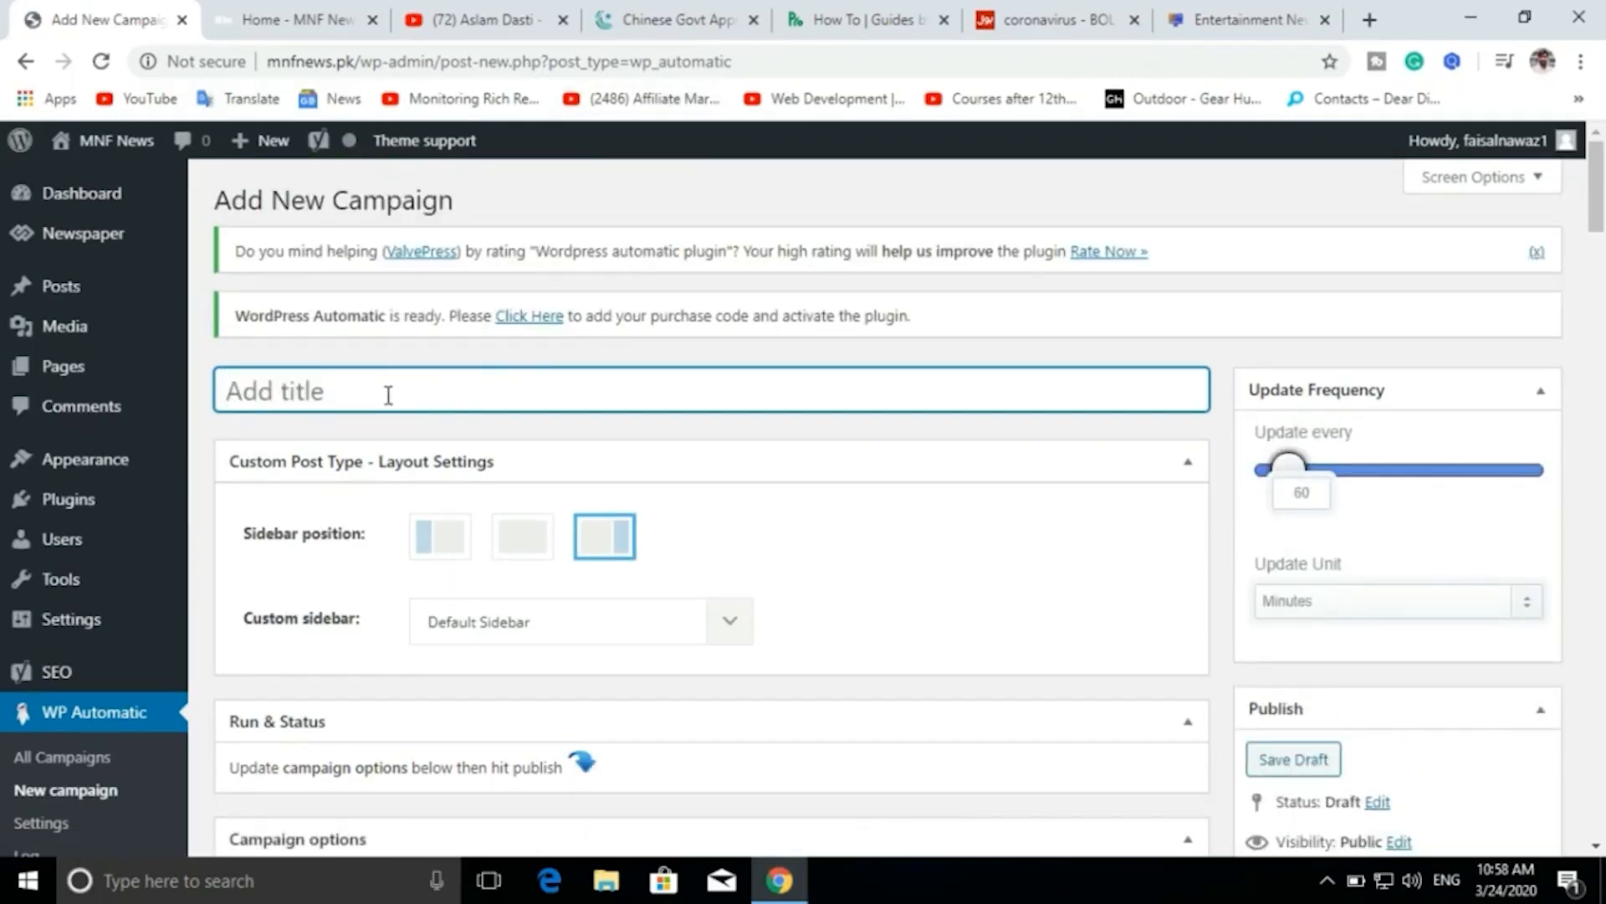
type("How to")
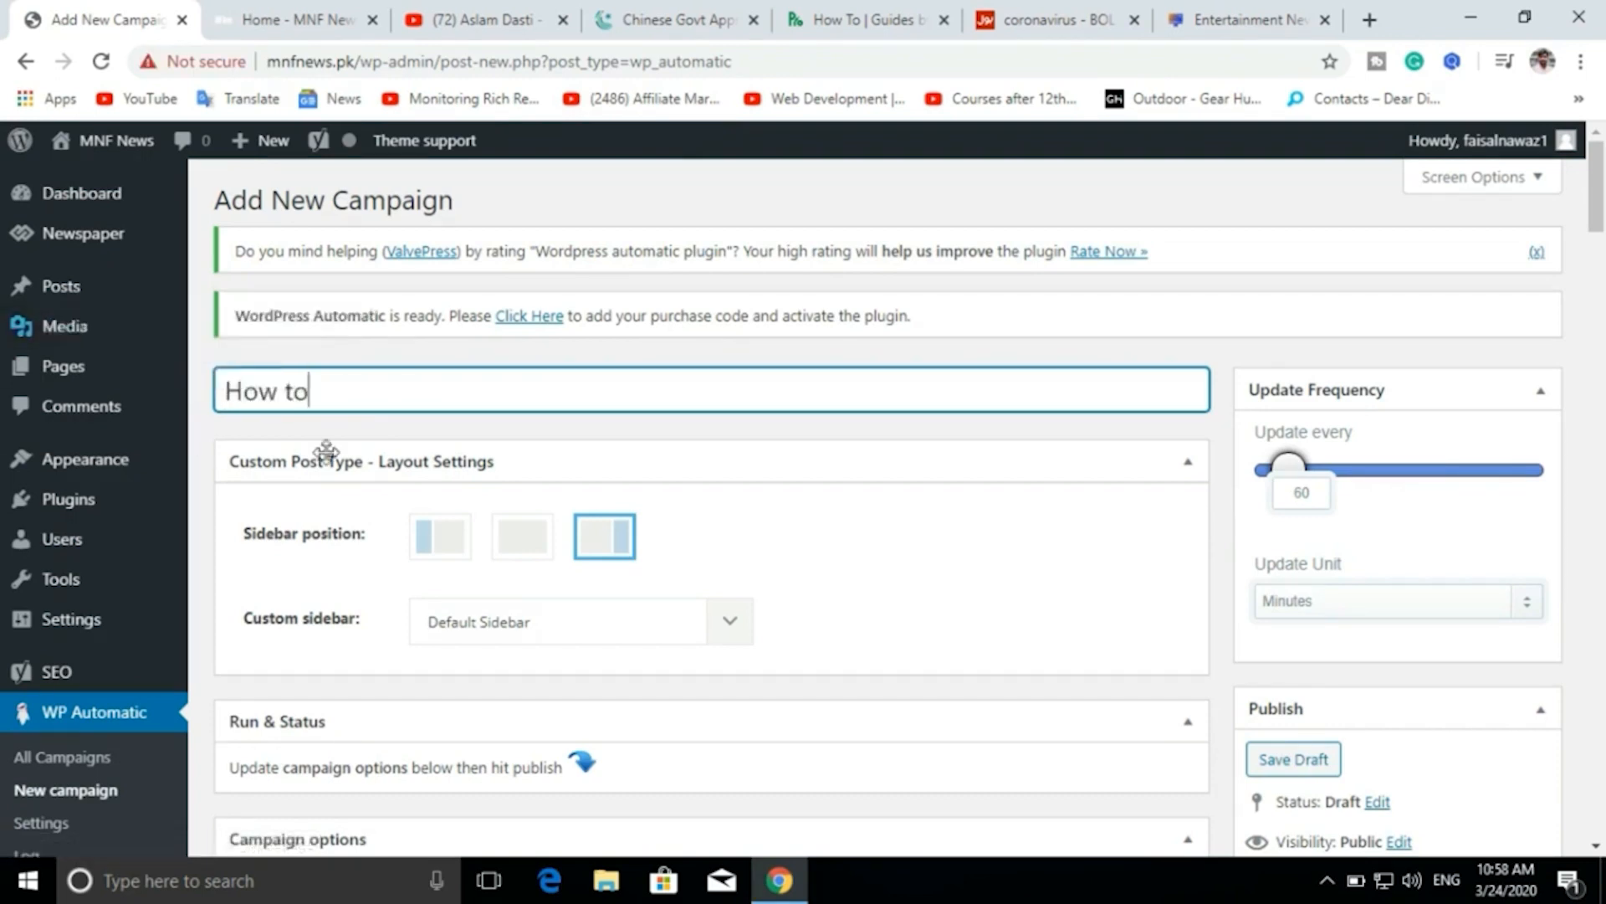
key("ctrl+a")
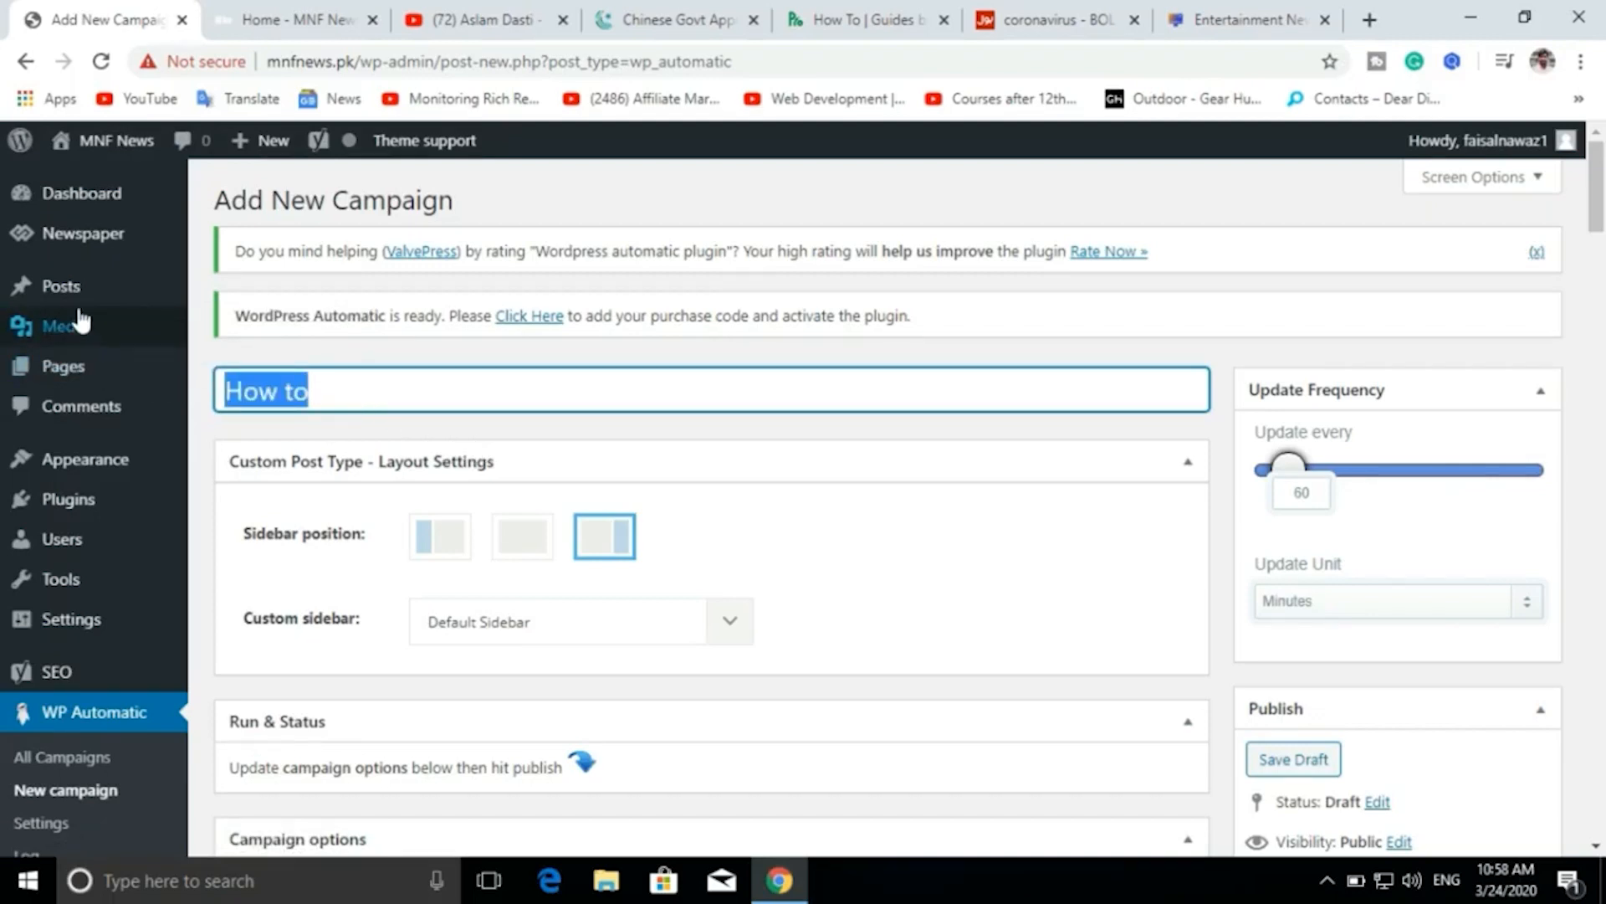
Open the post categories in a separate browser tab and add a new category named "How to".
mouse_move(81, 299)
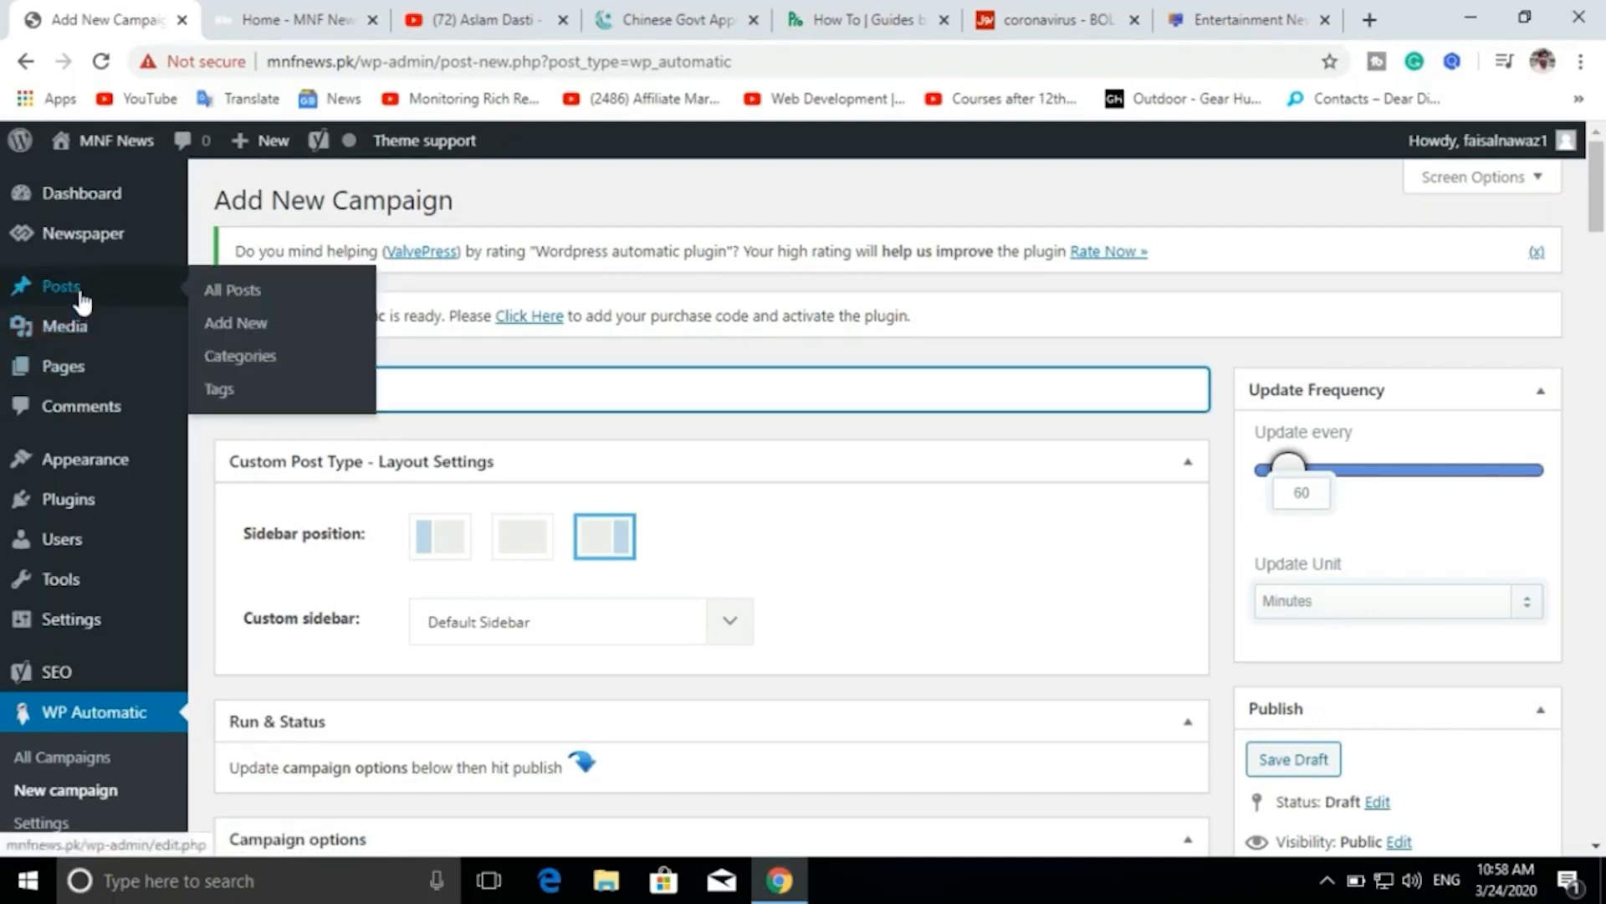
right_click(246, 359)
left_click(297, 372)
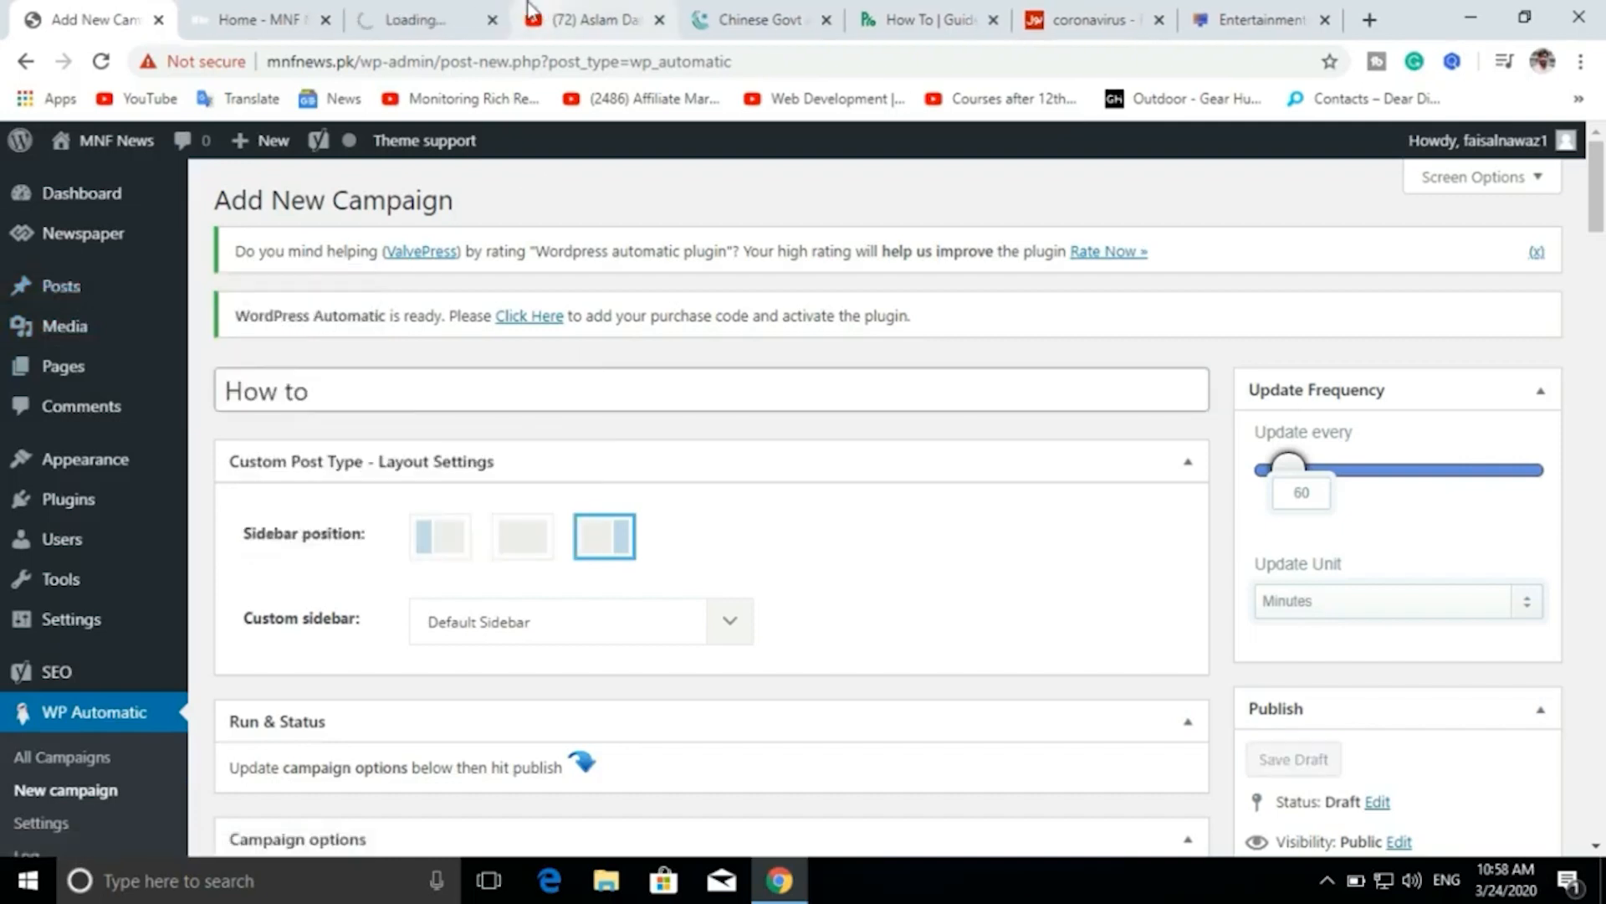
left_click(429, 10)
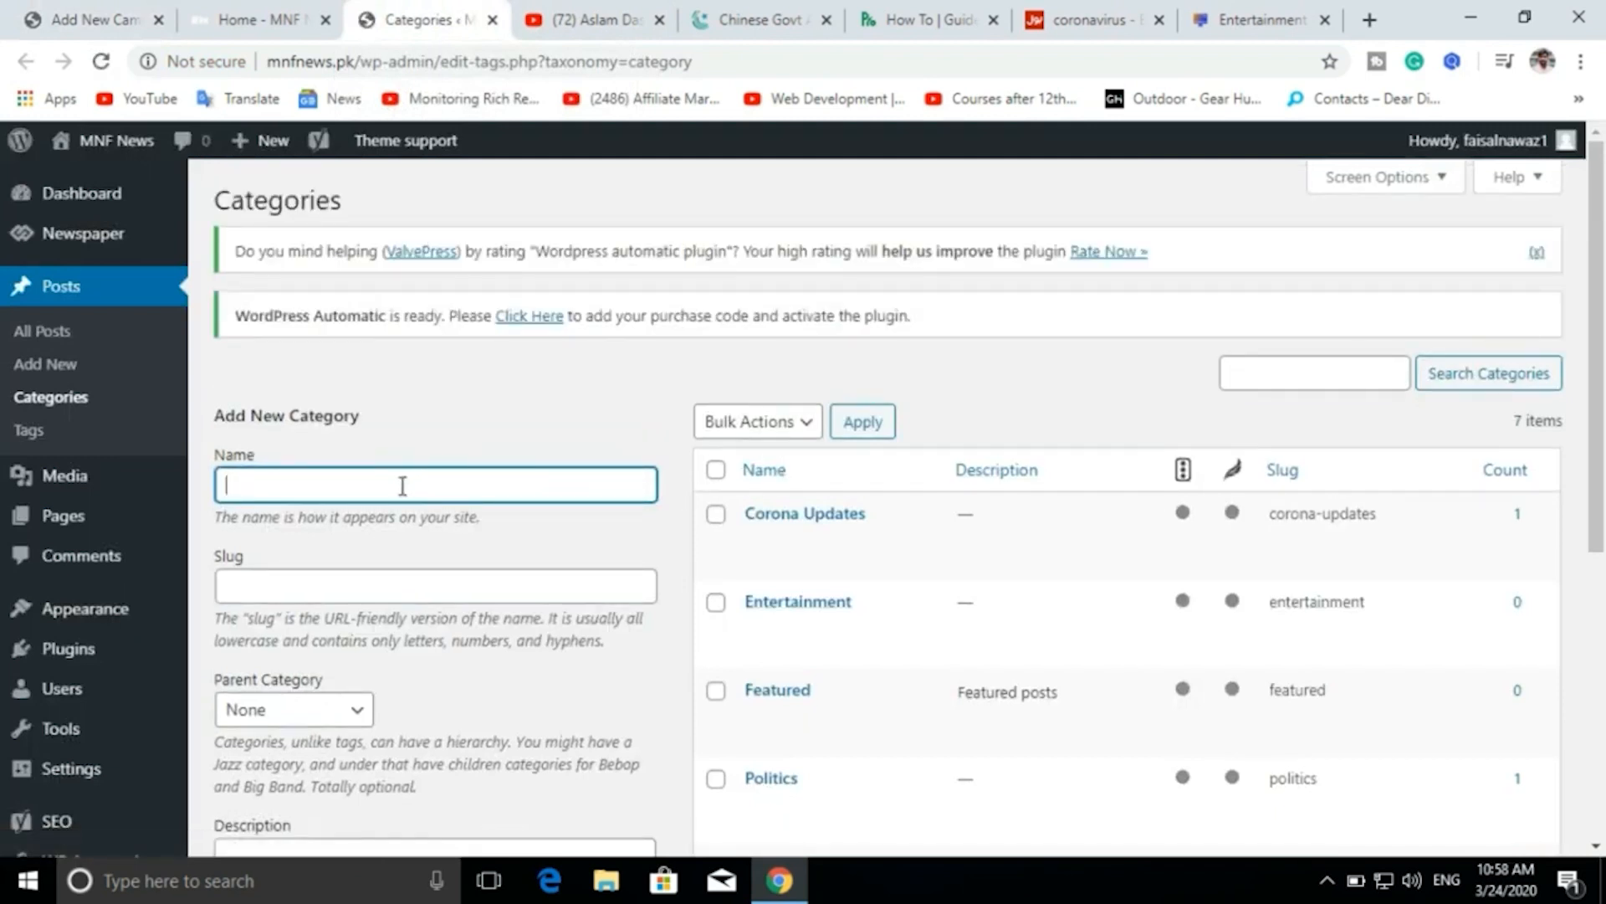
type("How to")
scroll(491, 448, "down", 3)
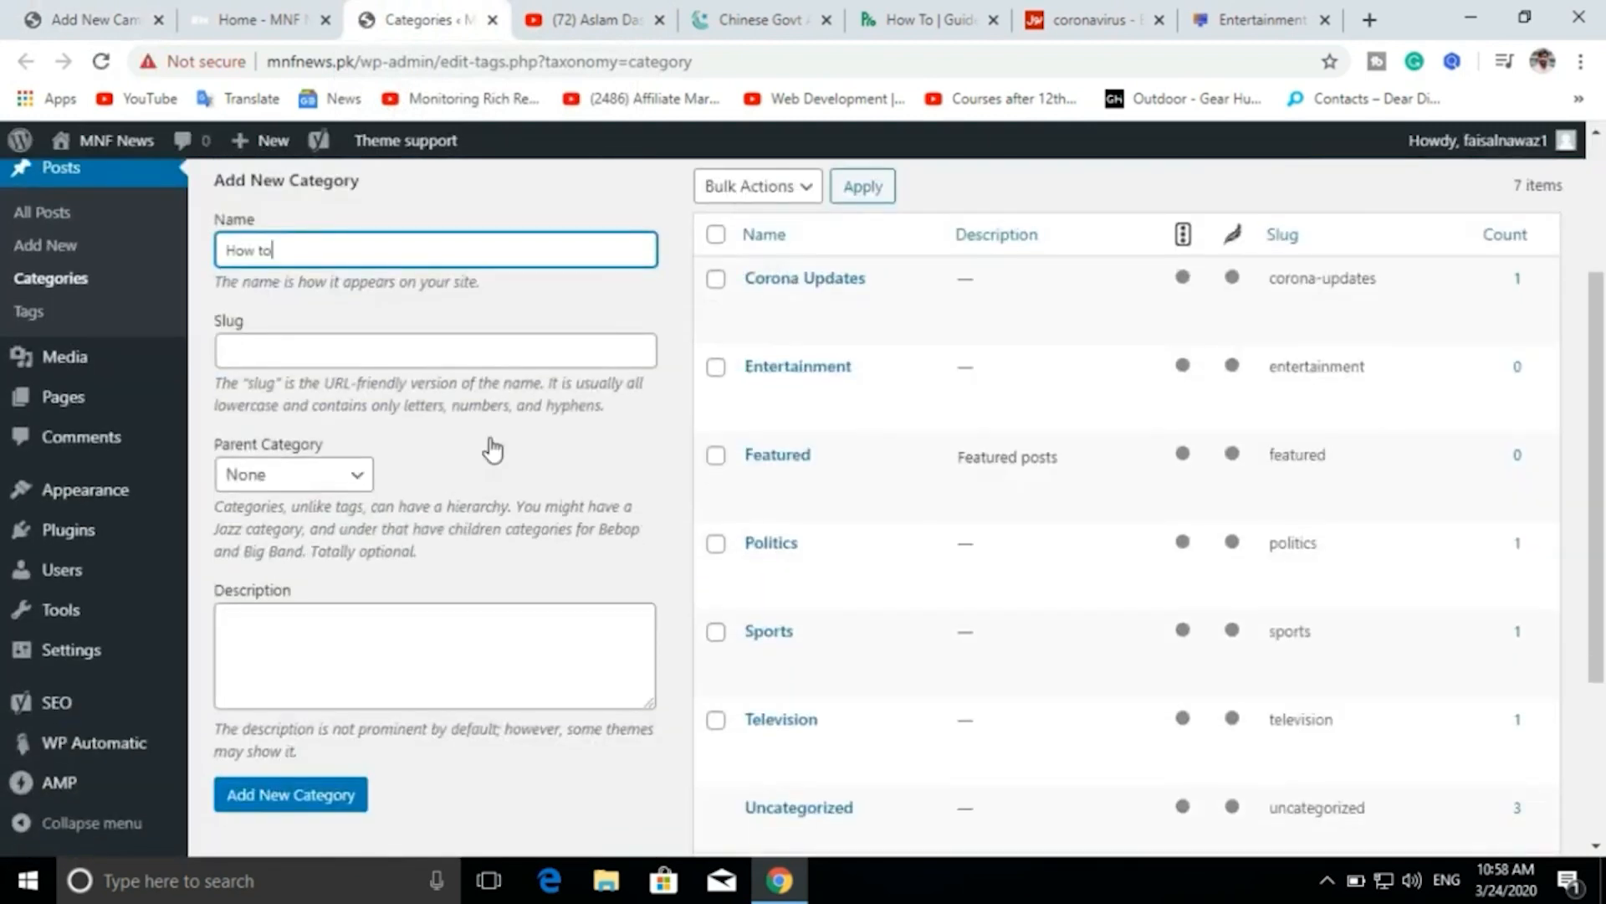
scroll(491, 449, "down", 3)
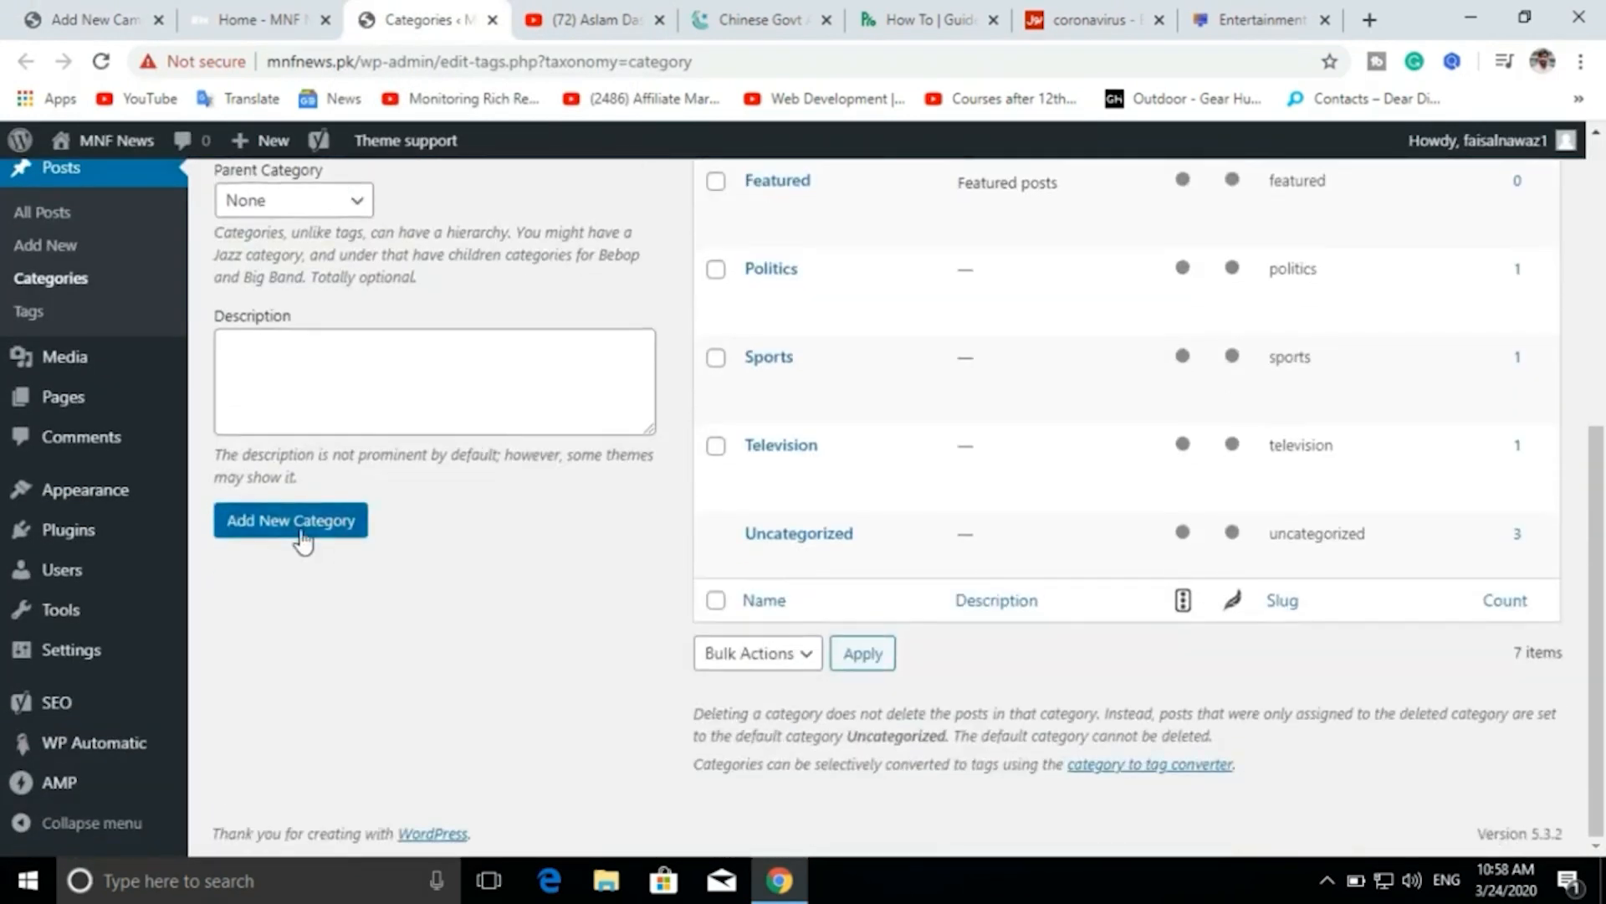
left_click(303, 533)
left_click(283, 19)
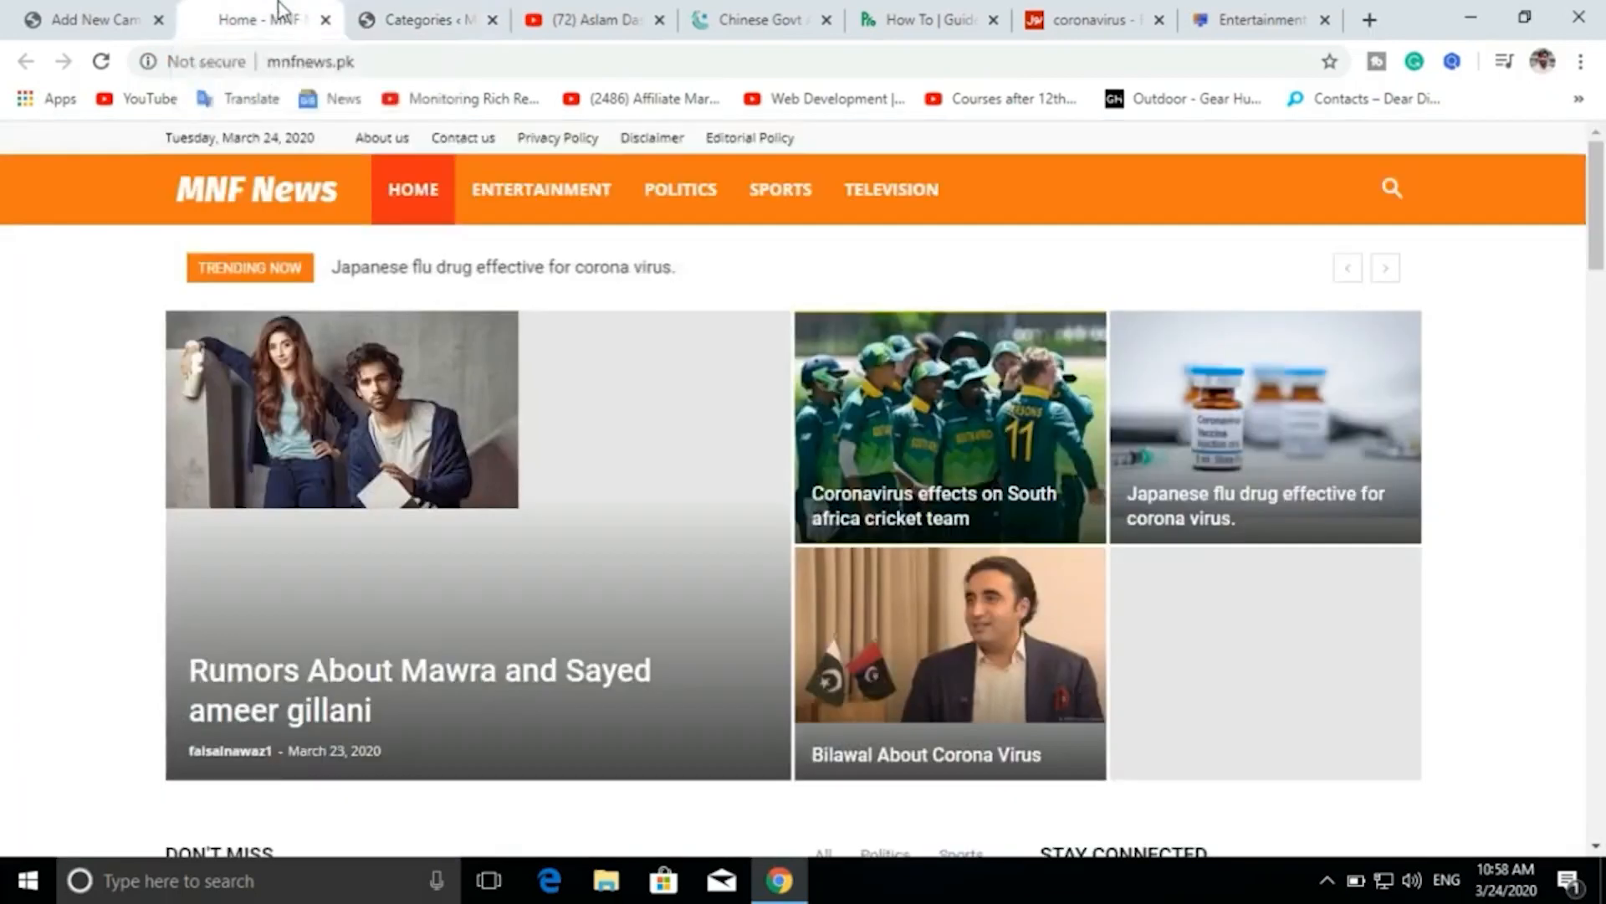
left_click(427, 18)
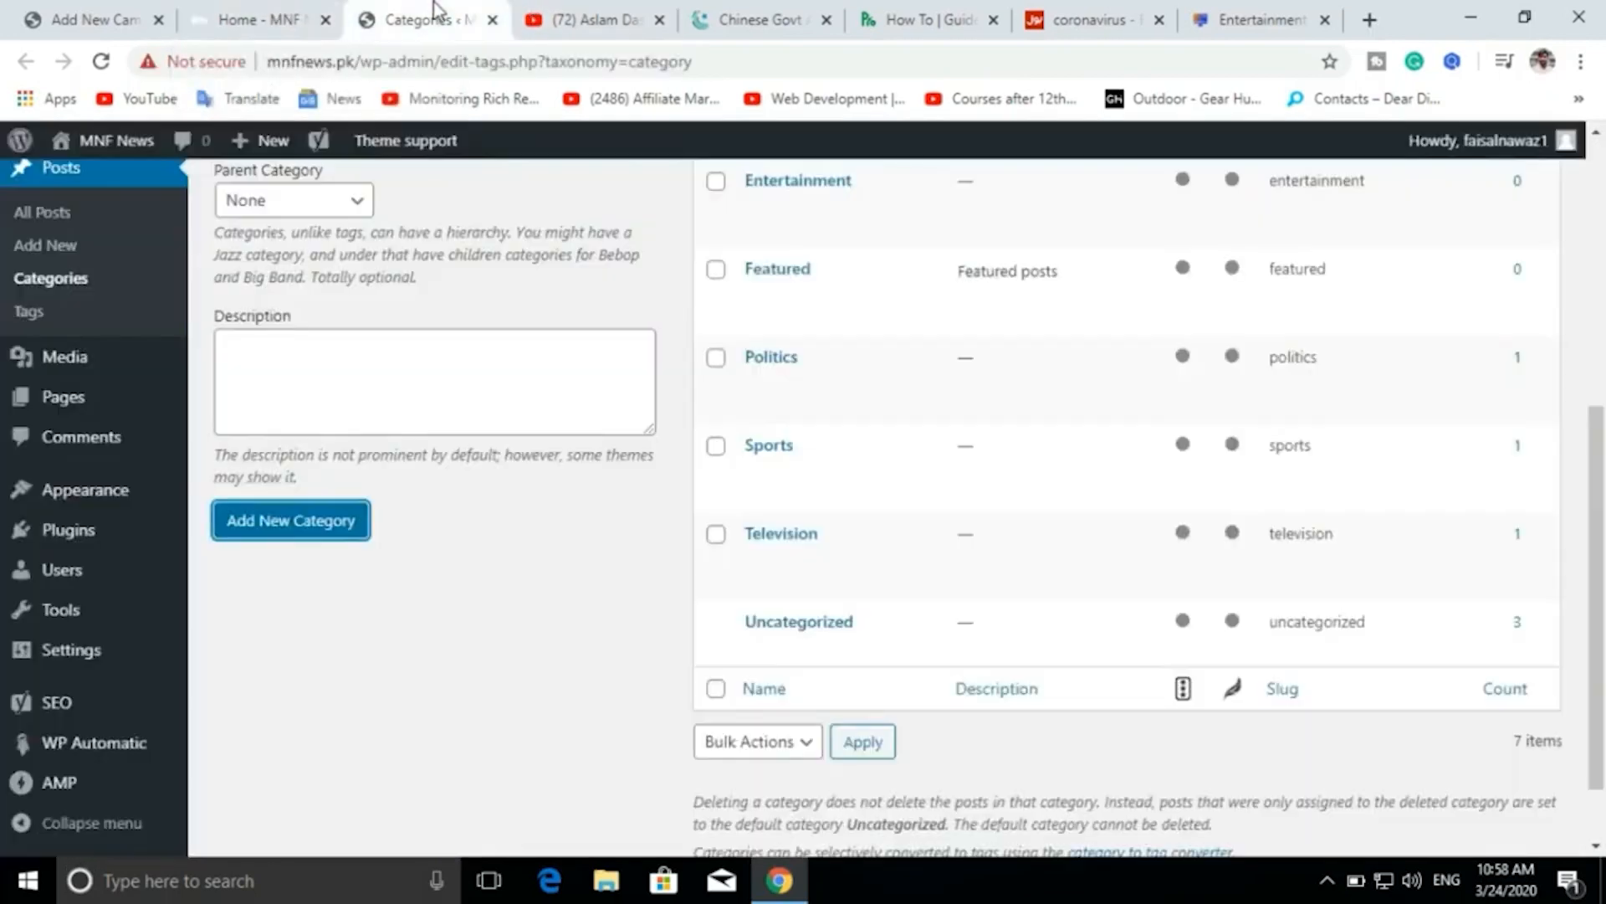
Return to the new campaign form, reload it, and title the campaign "How to".
left_click(96, 18)
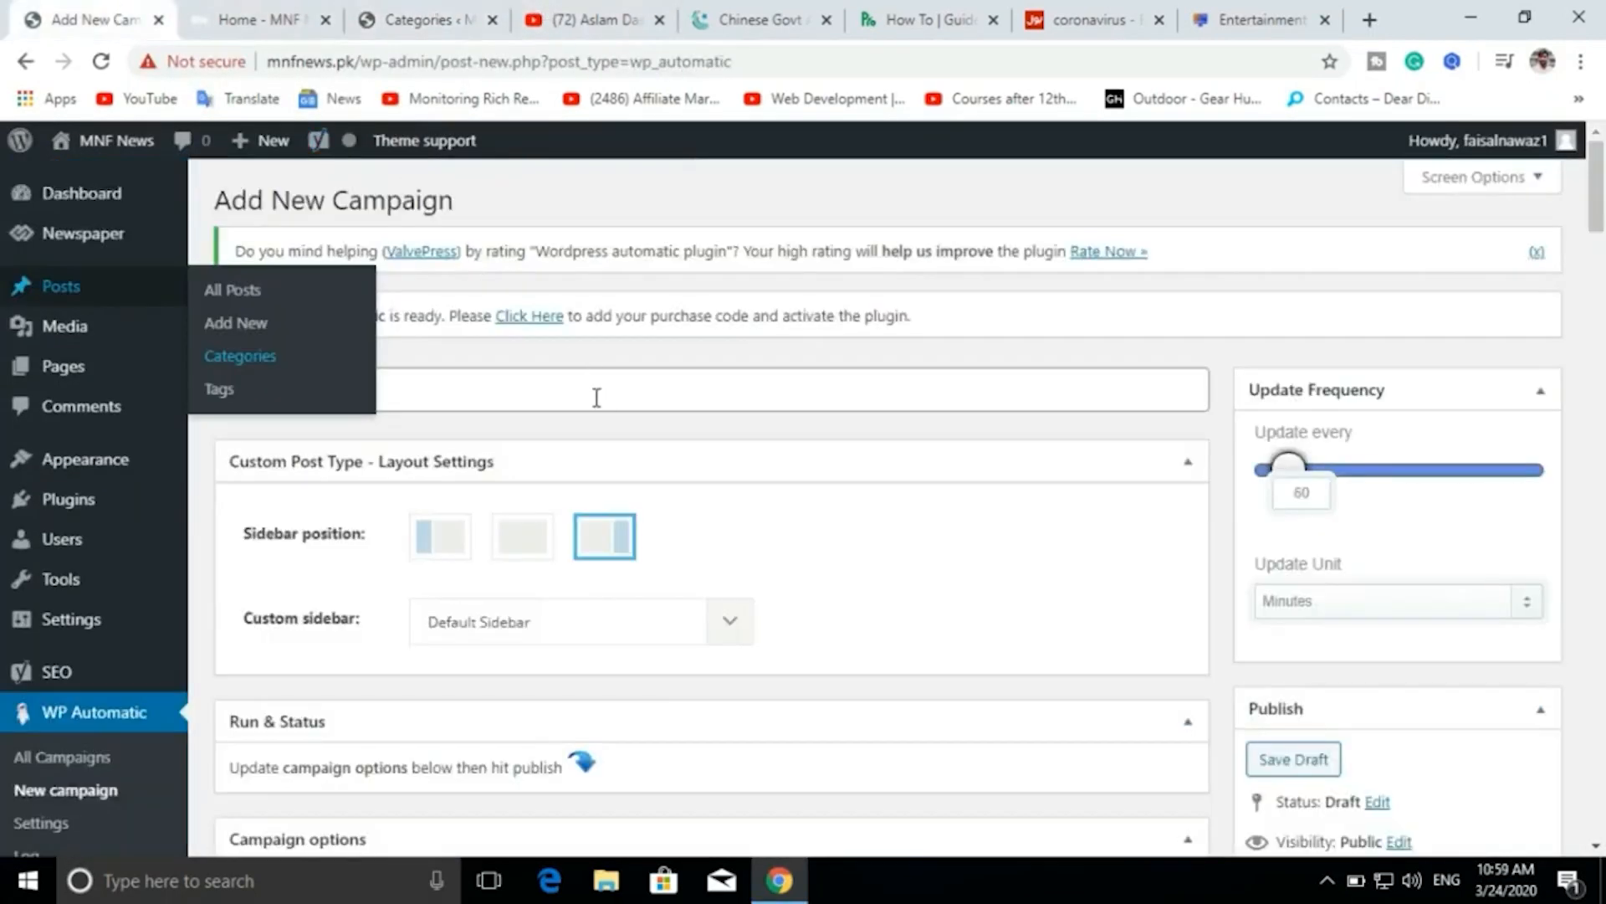
left_click(101, 61)
left_click(905, 199)
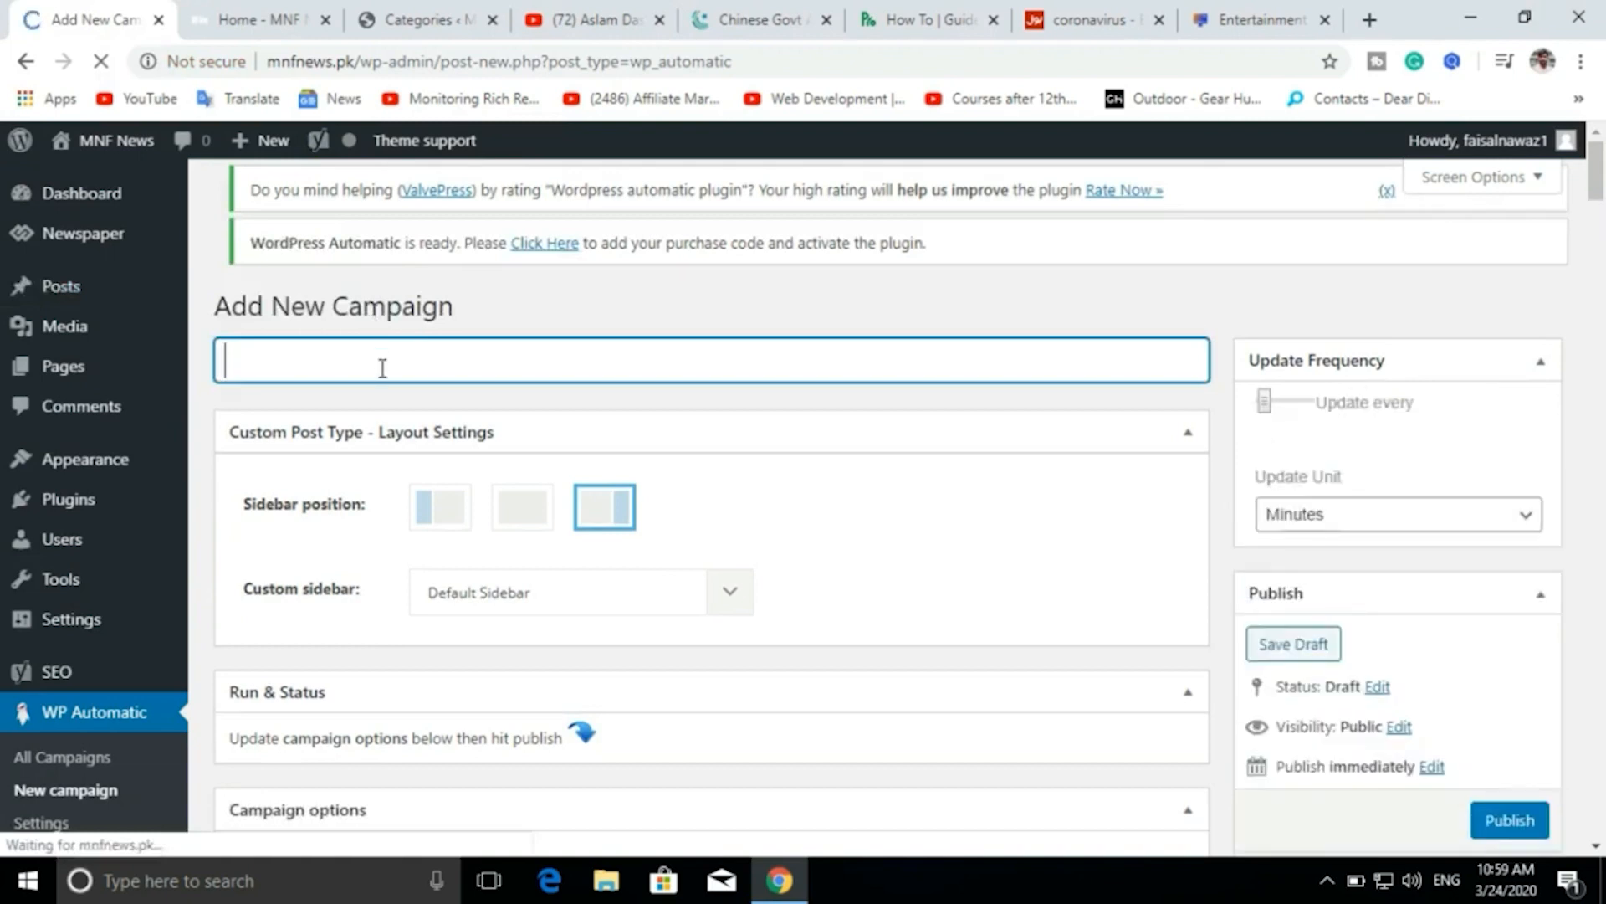
type("How to")
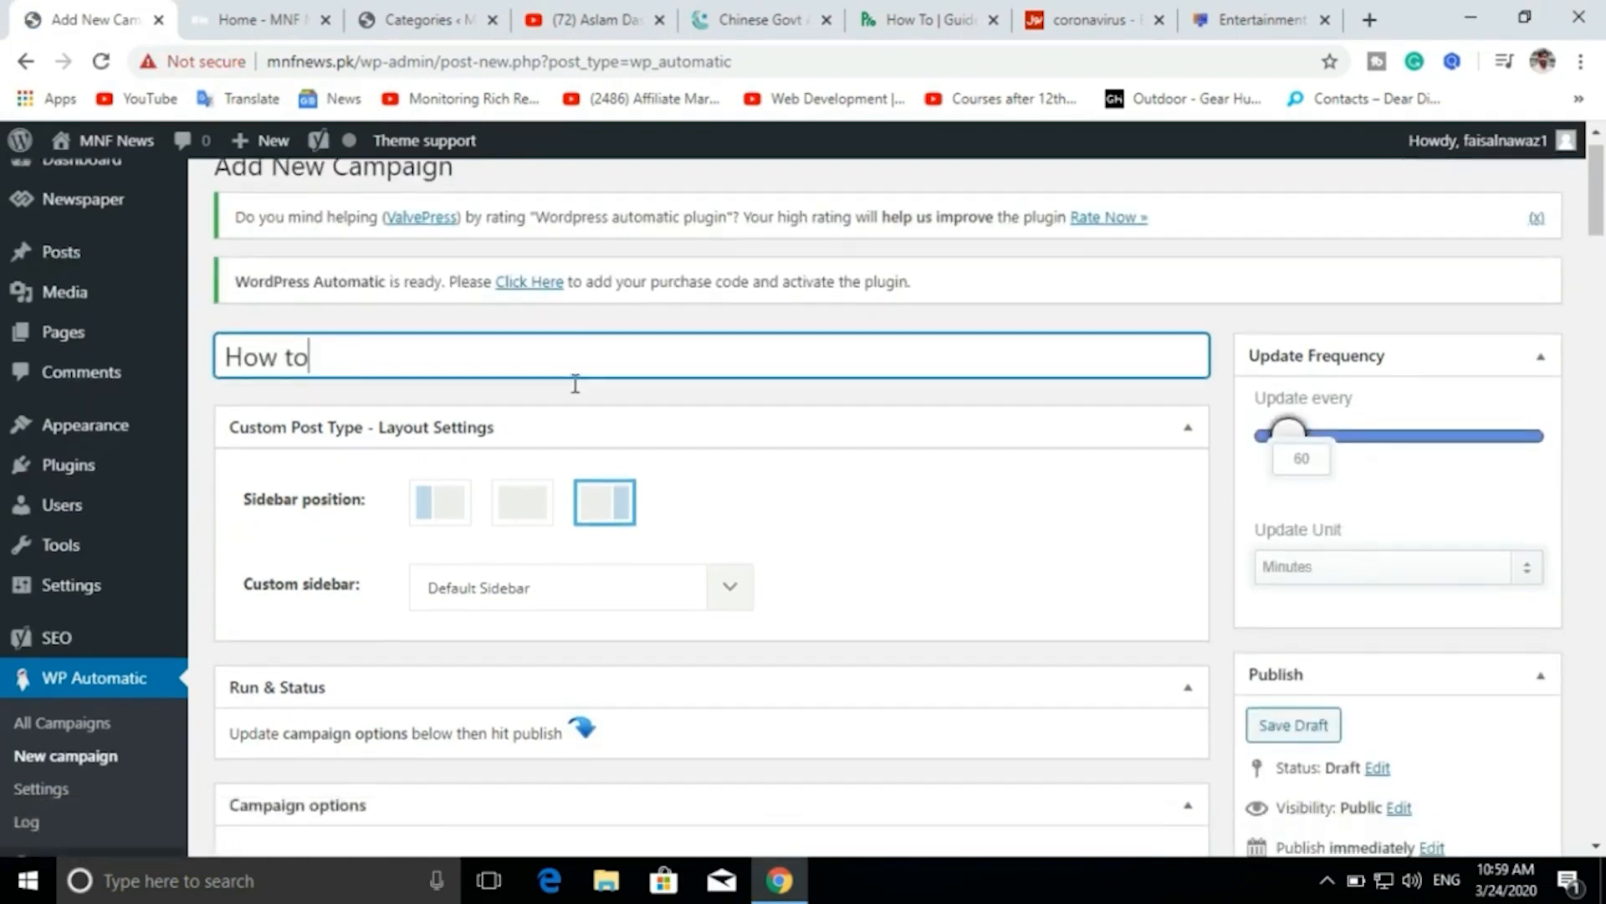
Set the campaign type to Feeds and the maximum number of posts to 5.
scroll(575, 386, "down", 2)
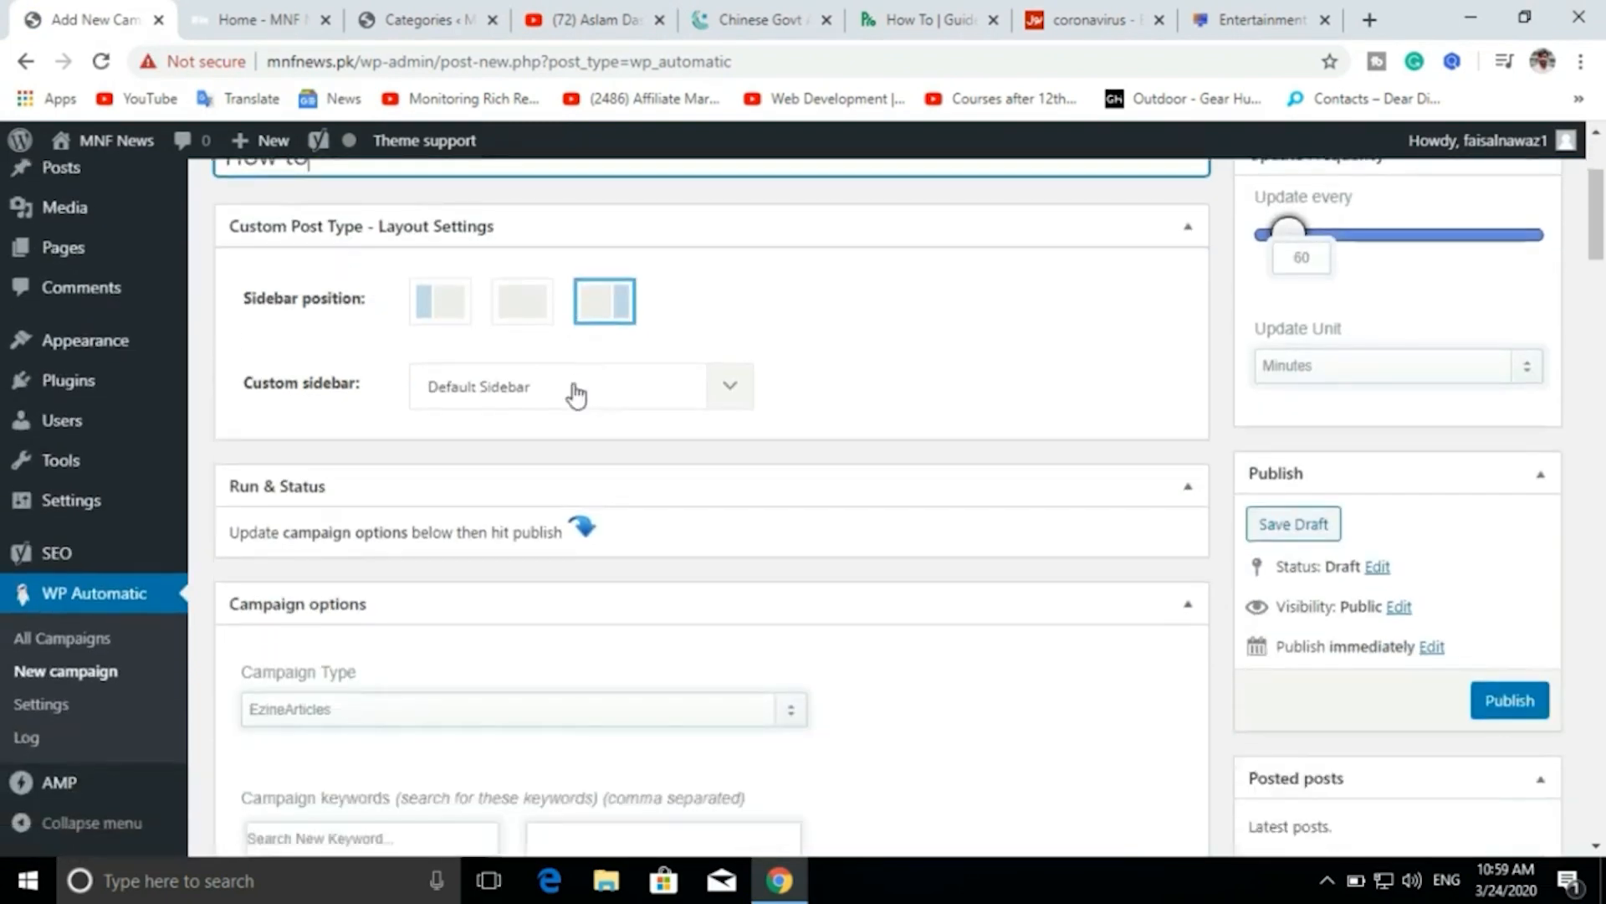
scroll(576, 394, "down", 3)
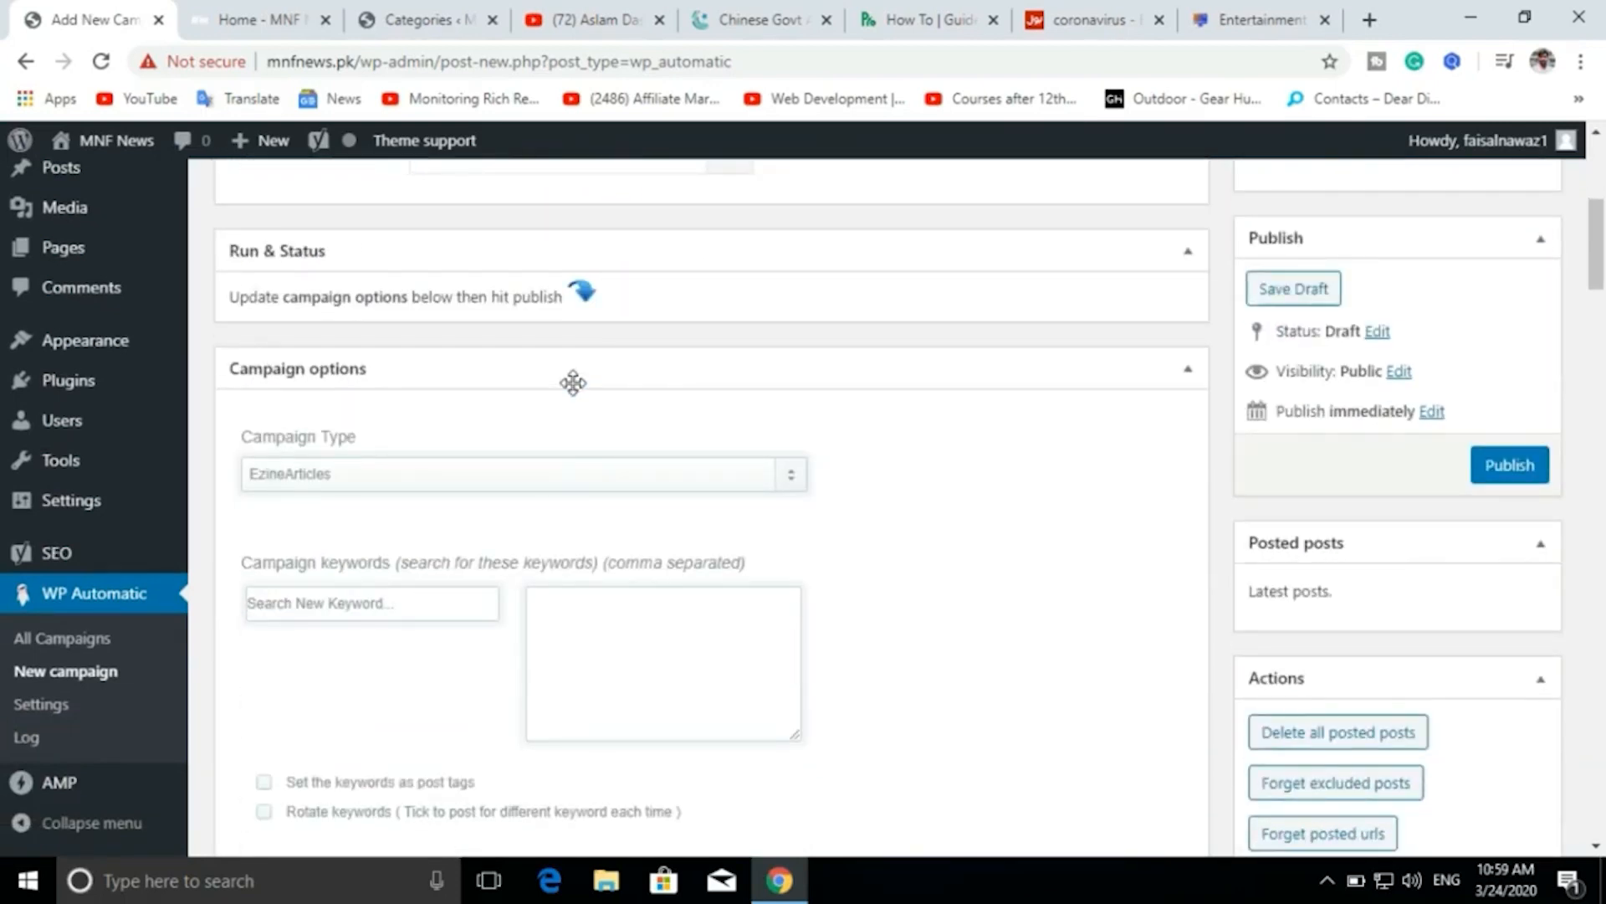
scroll(573, 382, "down", 1)
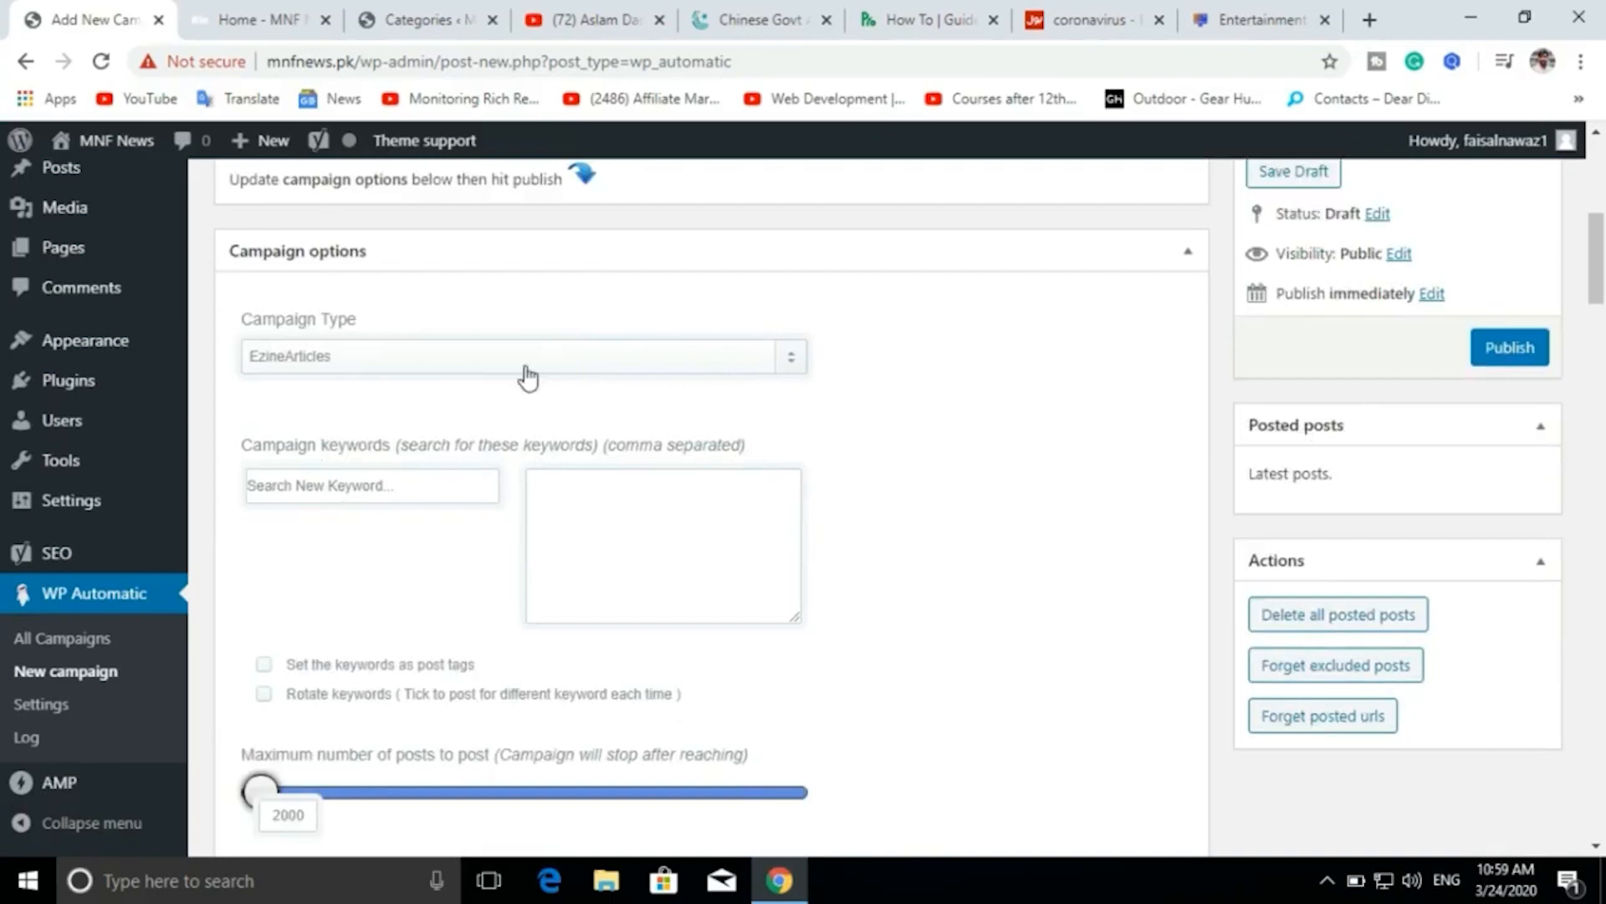
left_click(771, 368)
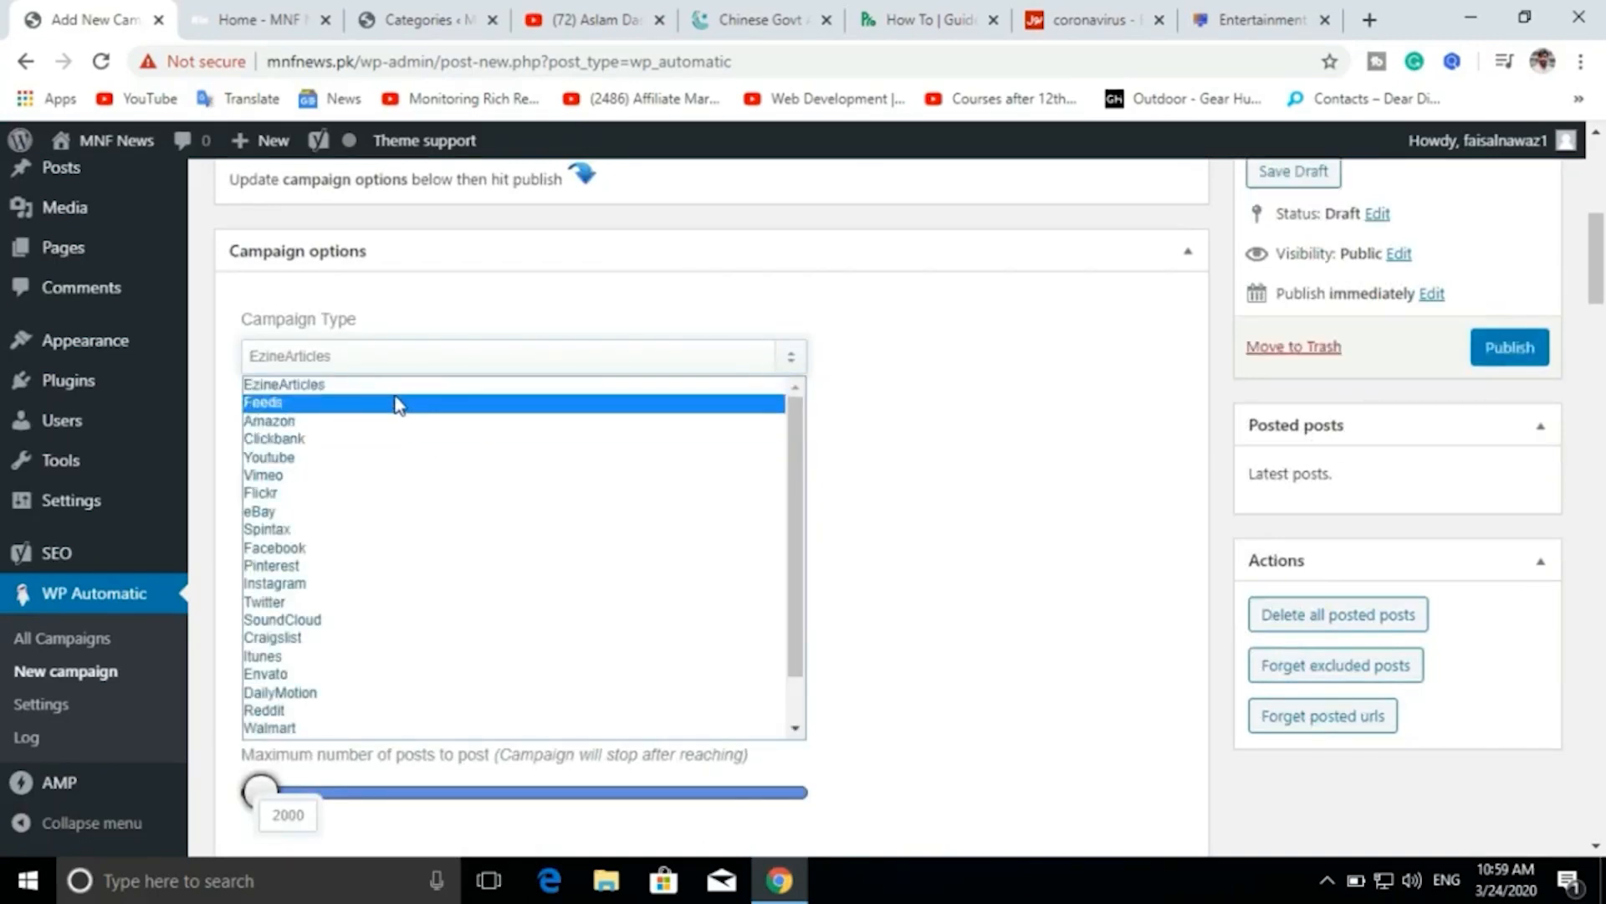
left_click(352, 410)
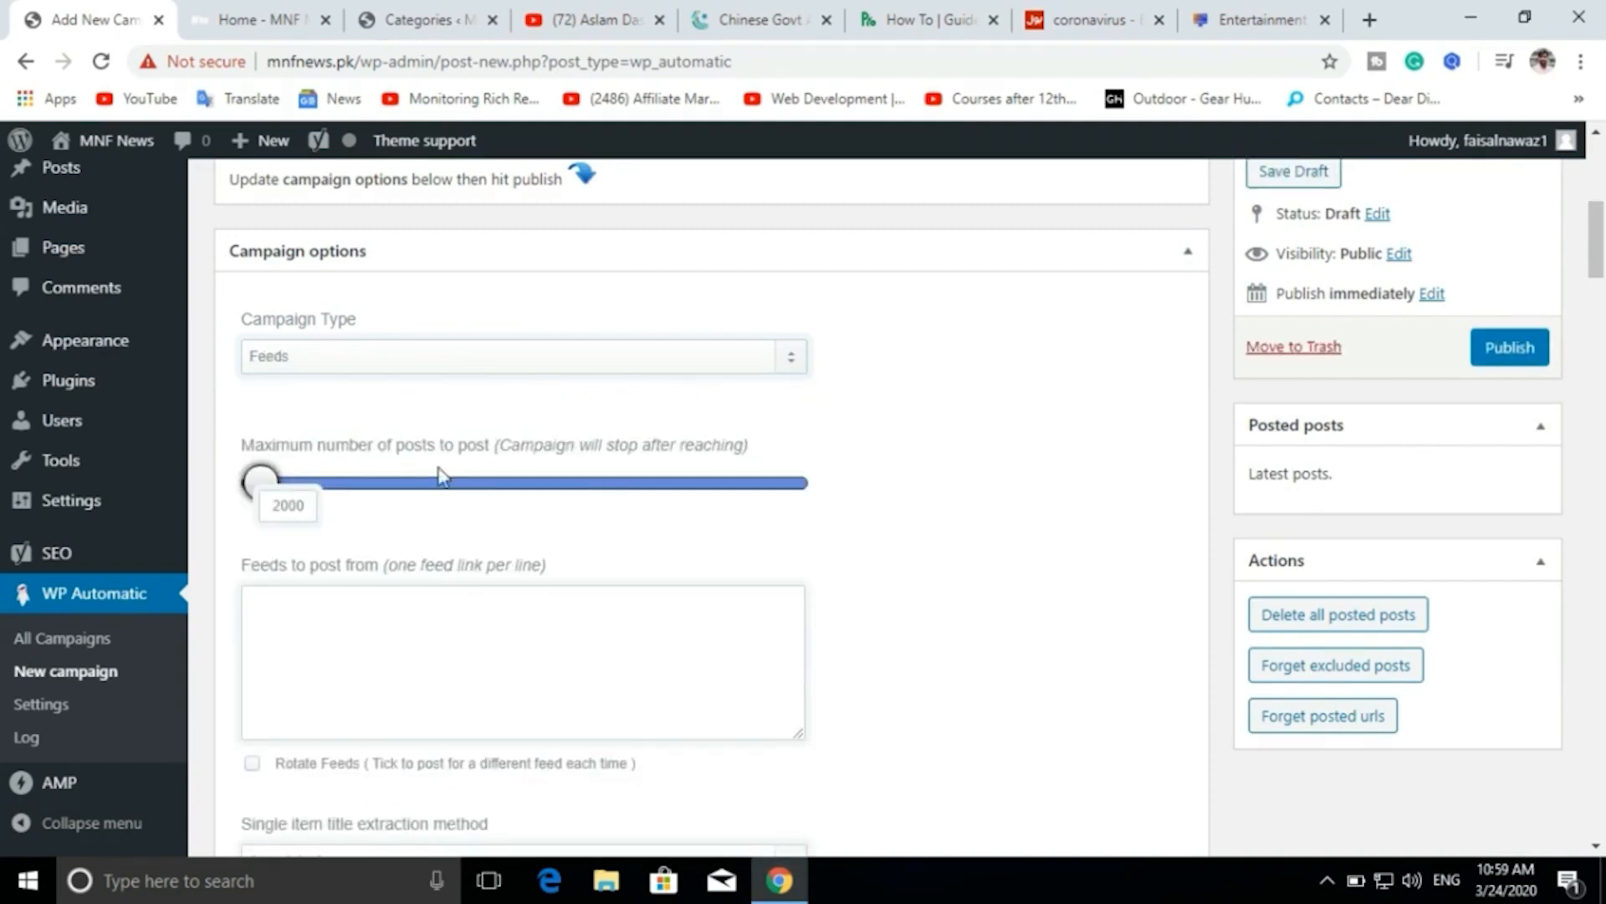
scroll(509, 465, "down", 4)
scroll(509, 462, "up", 1)
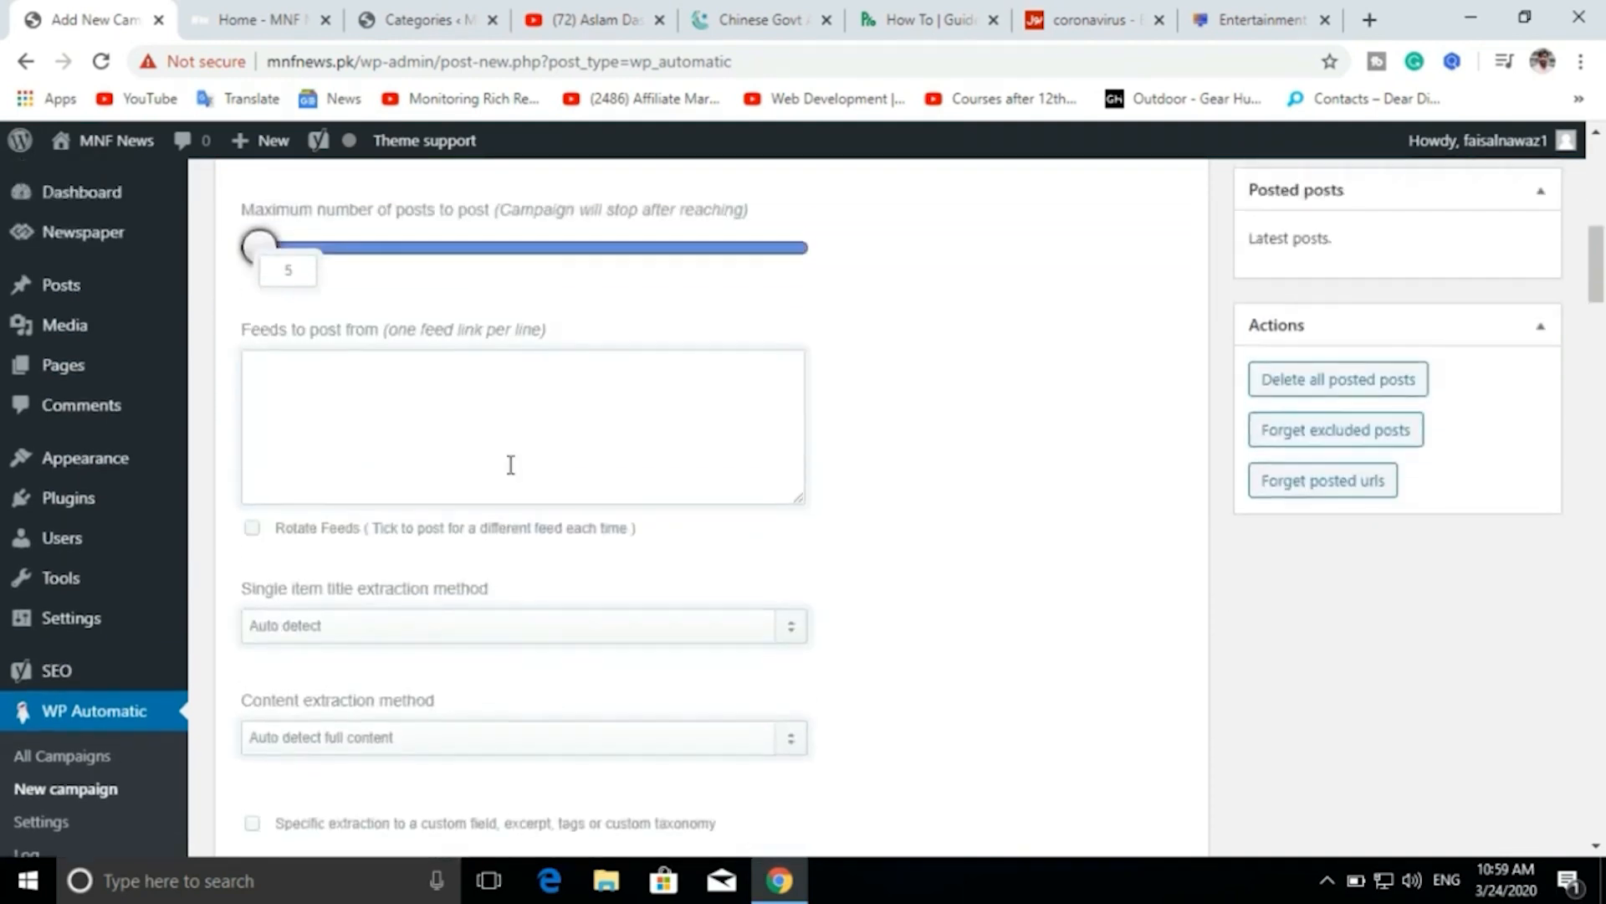
left_click(332, 381)
scroll(374, 379, "up", 3)
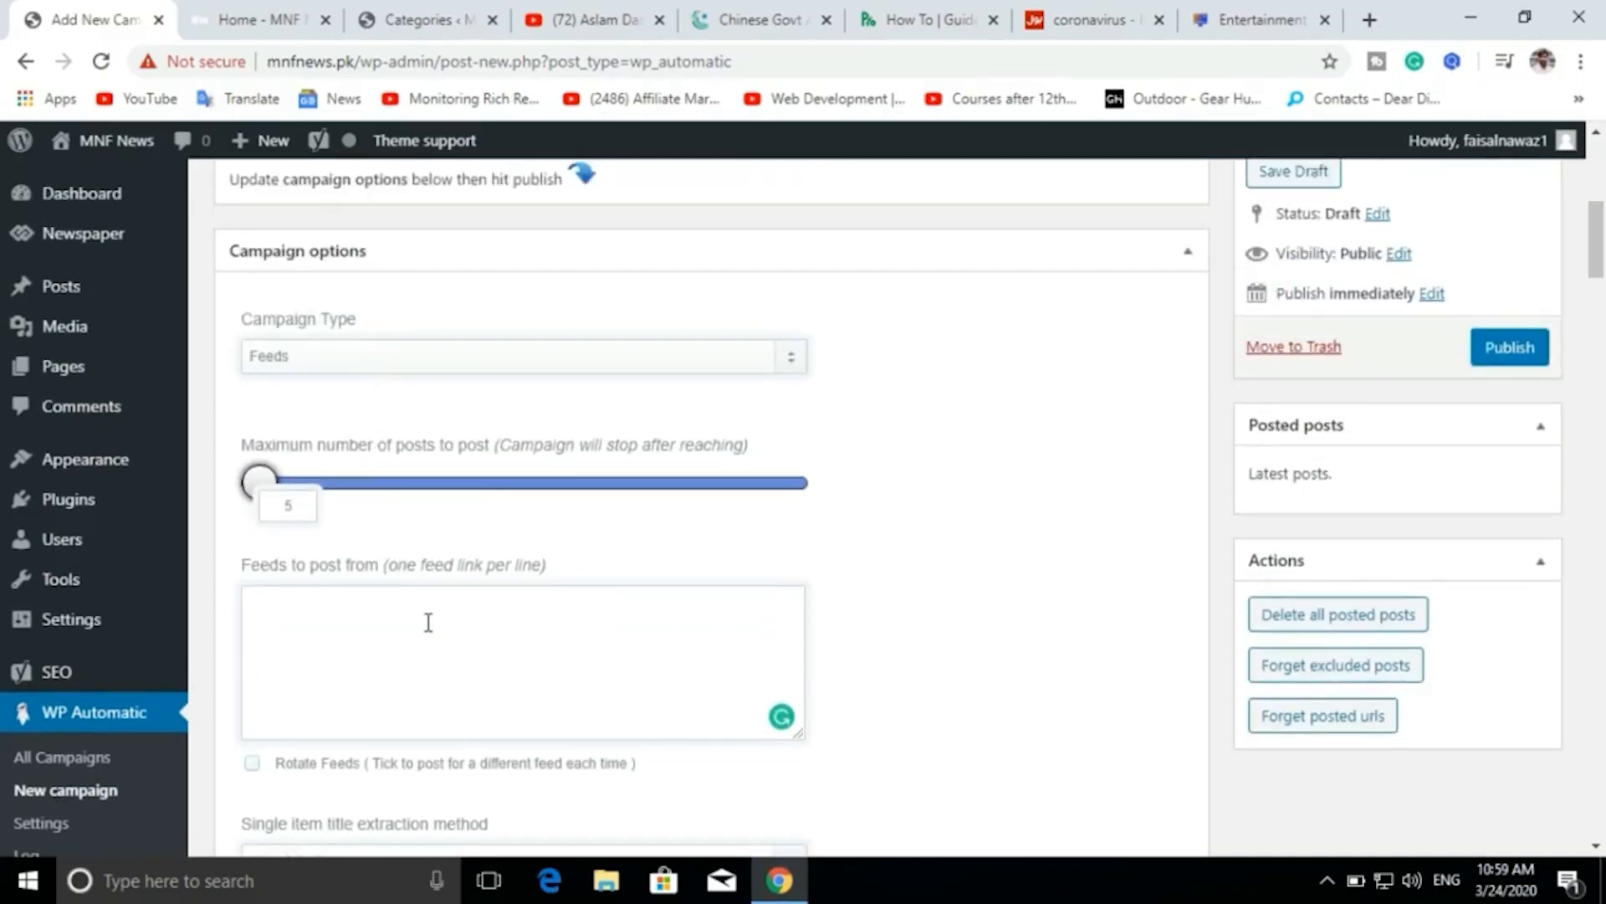
left_click(759, 11)
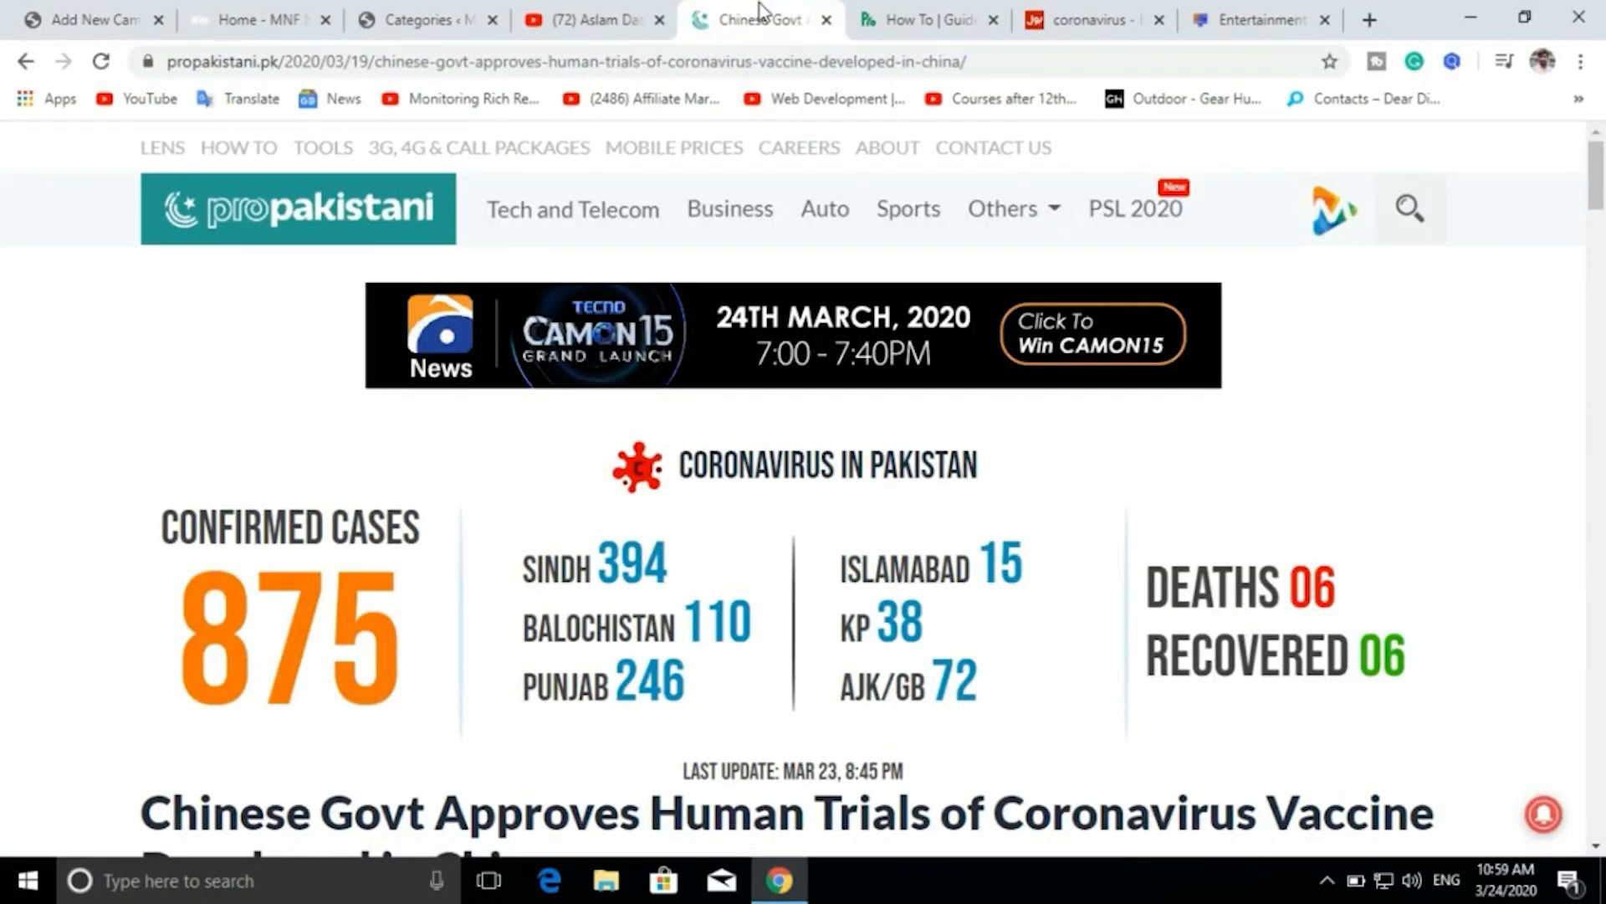
left_click(937, 10)
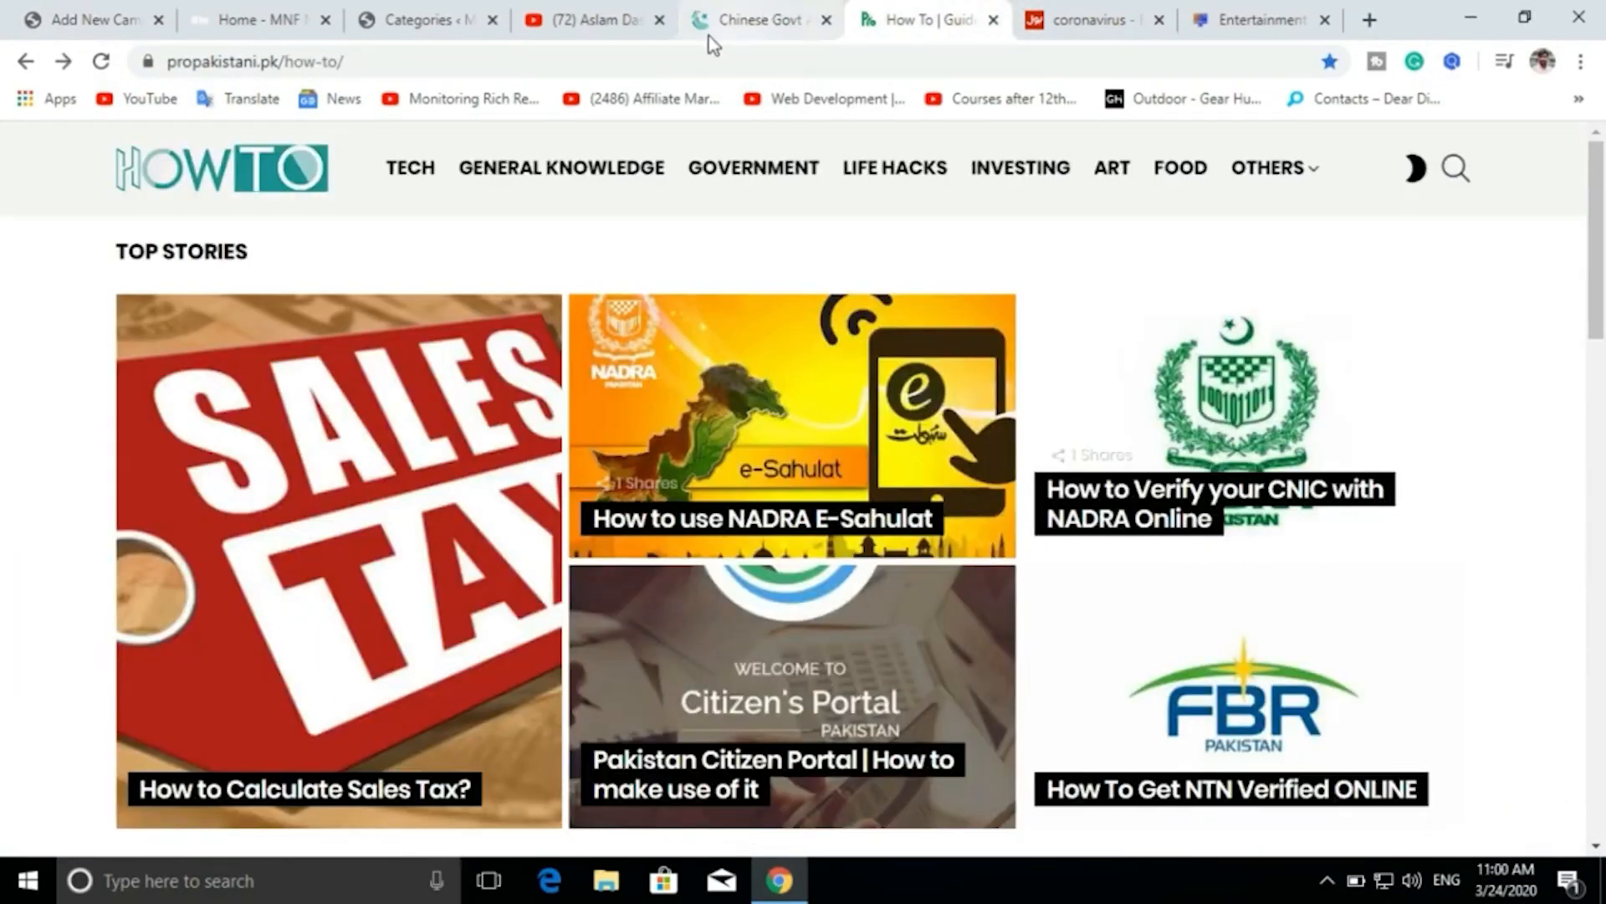
left_click(460, 51)
left_click(460, 50)
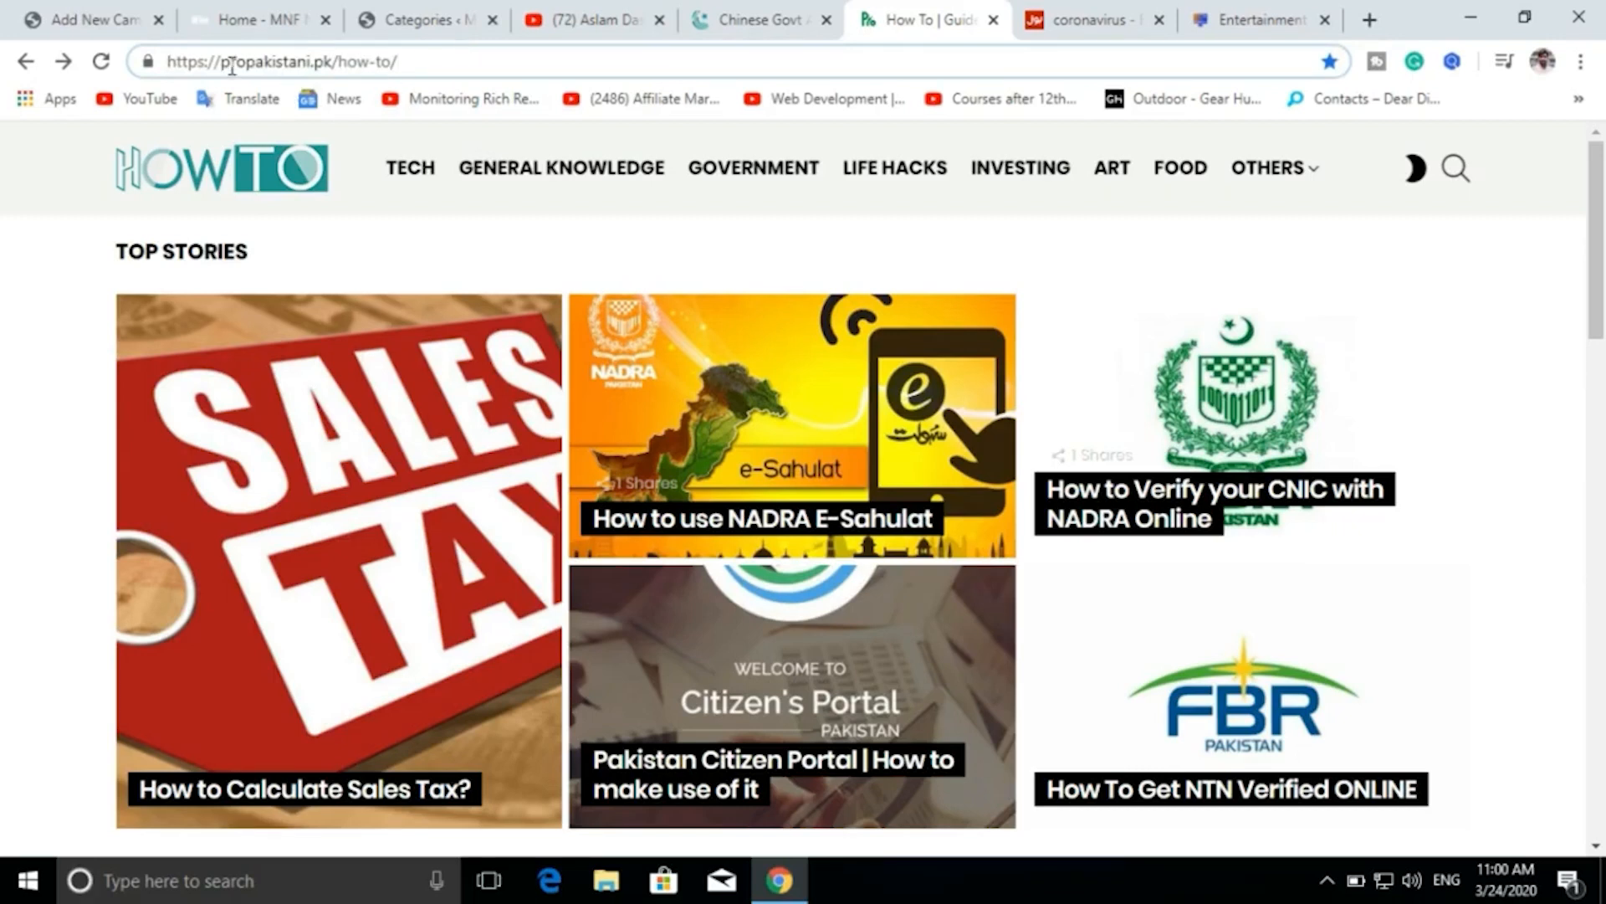
left_click_drag(167, 57, 412, 59)
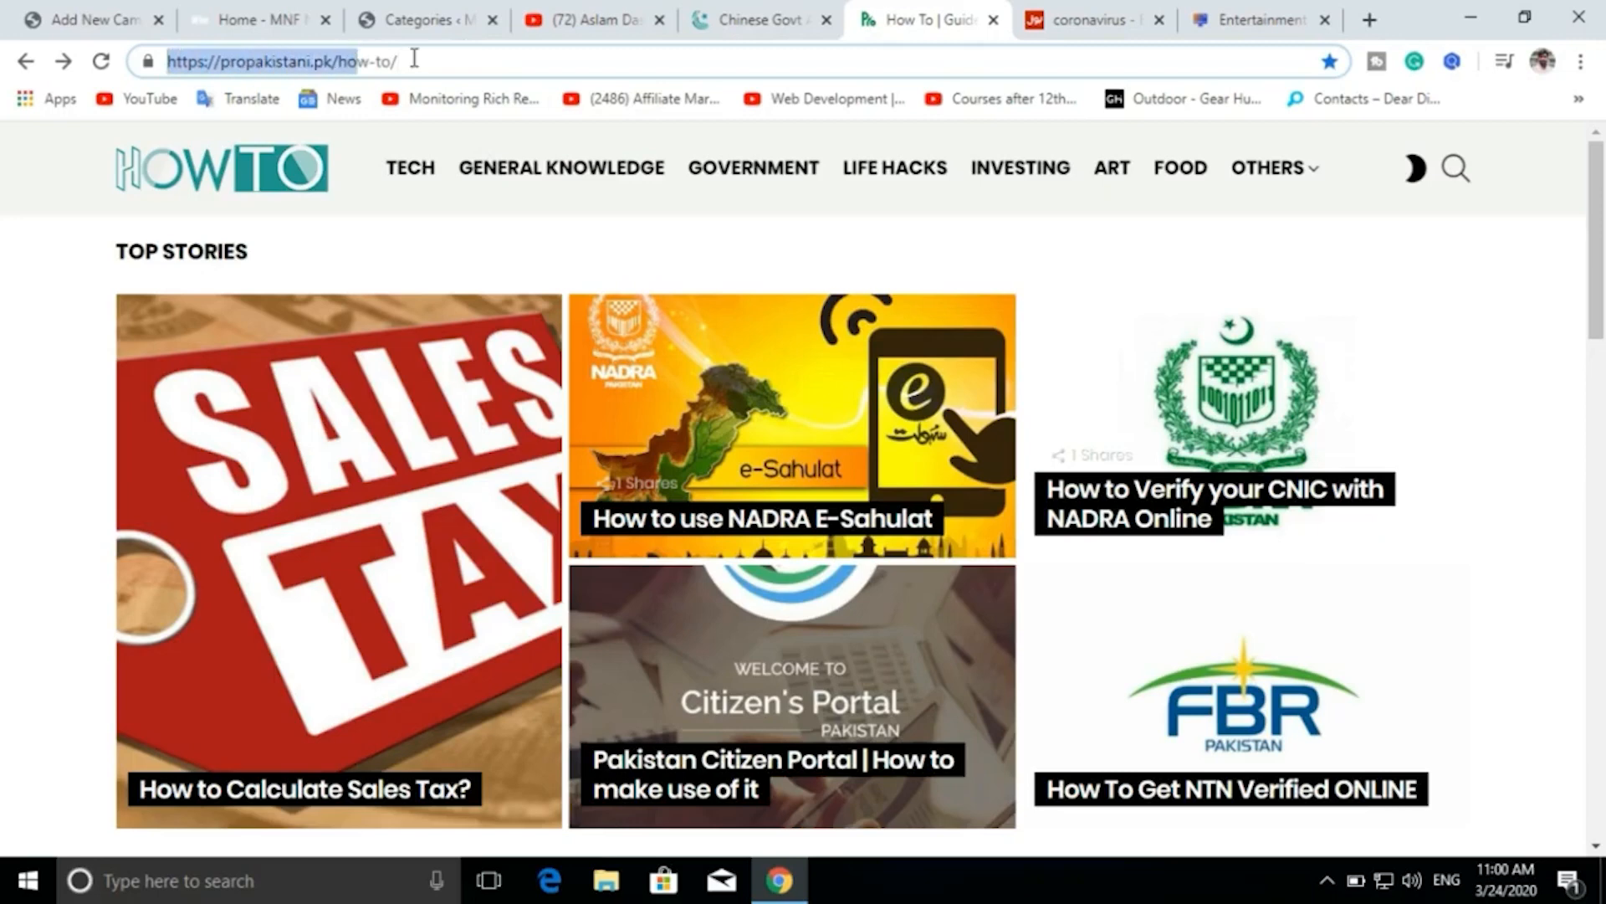
left_click(418, 61)
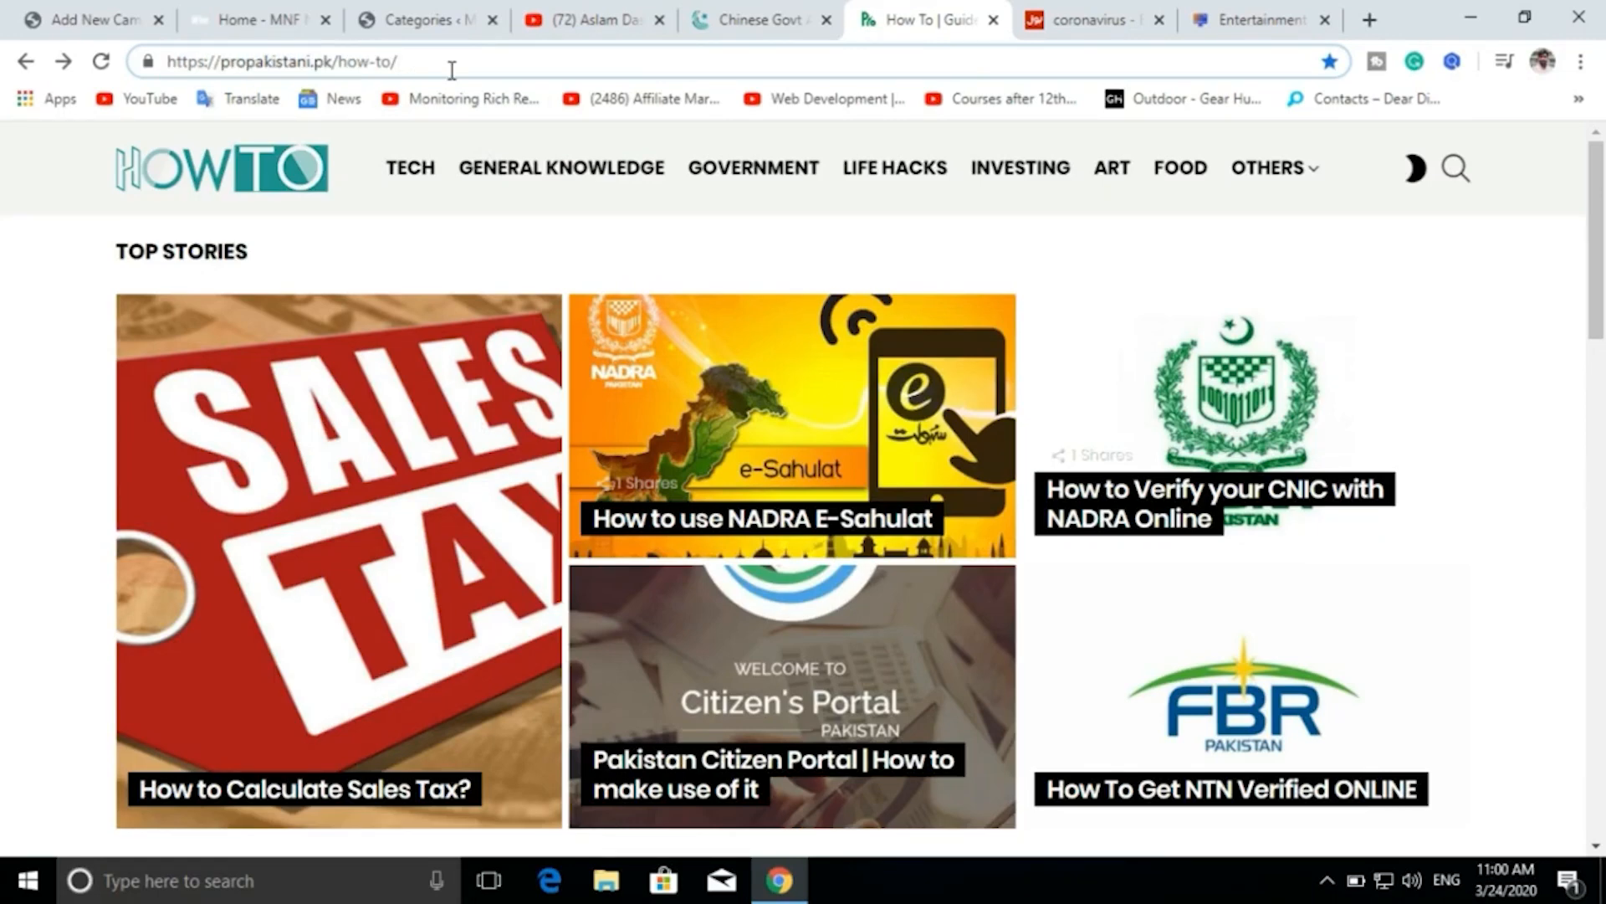
type("feed")
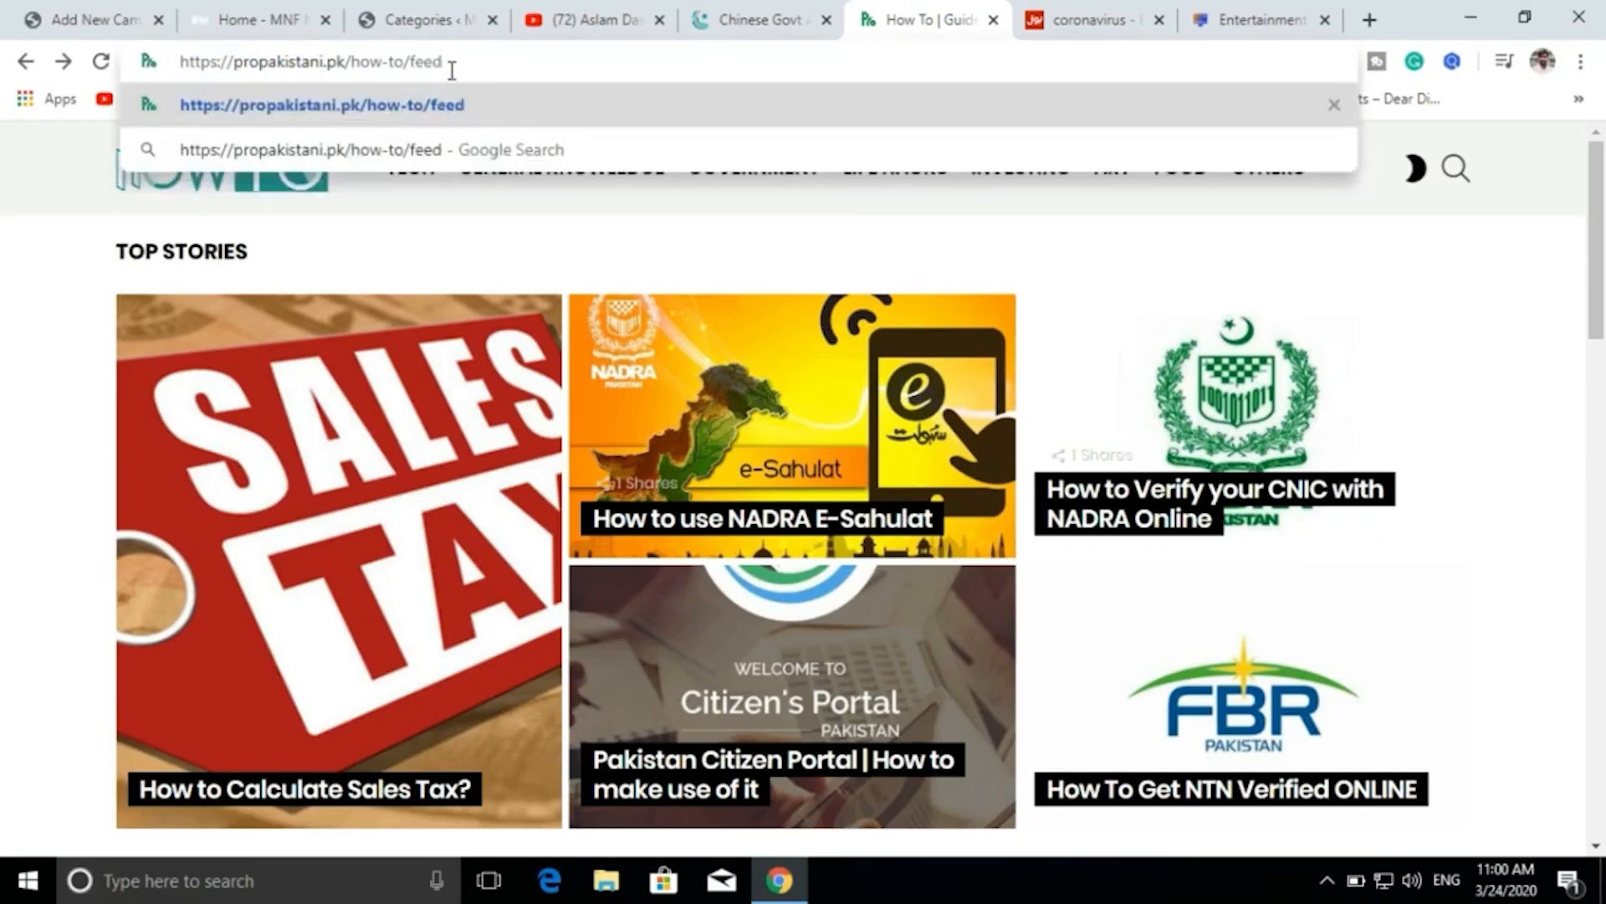
key("Return")
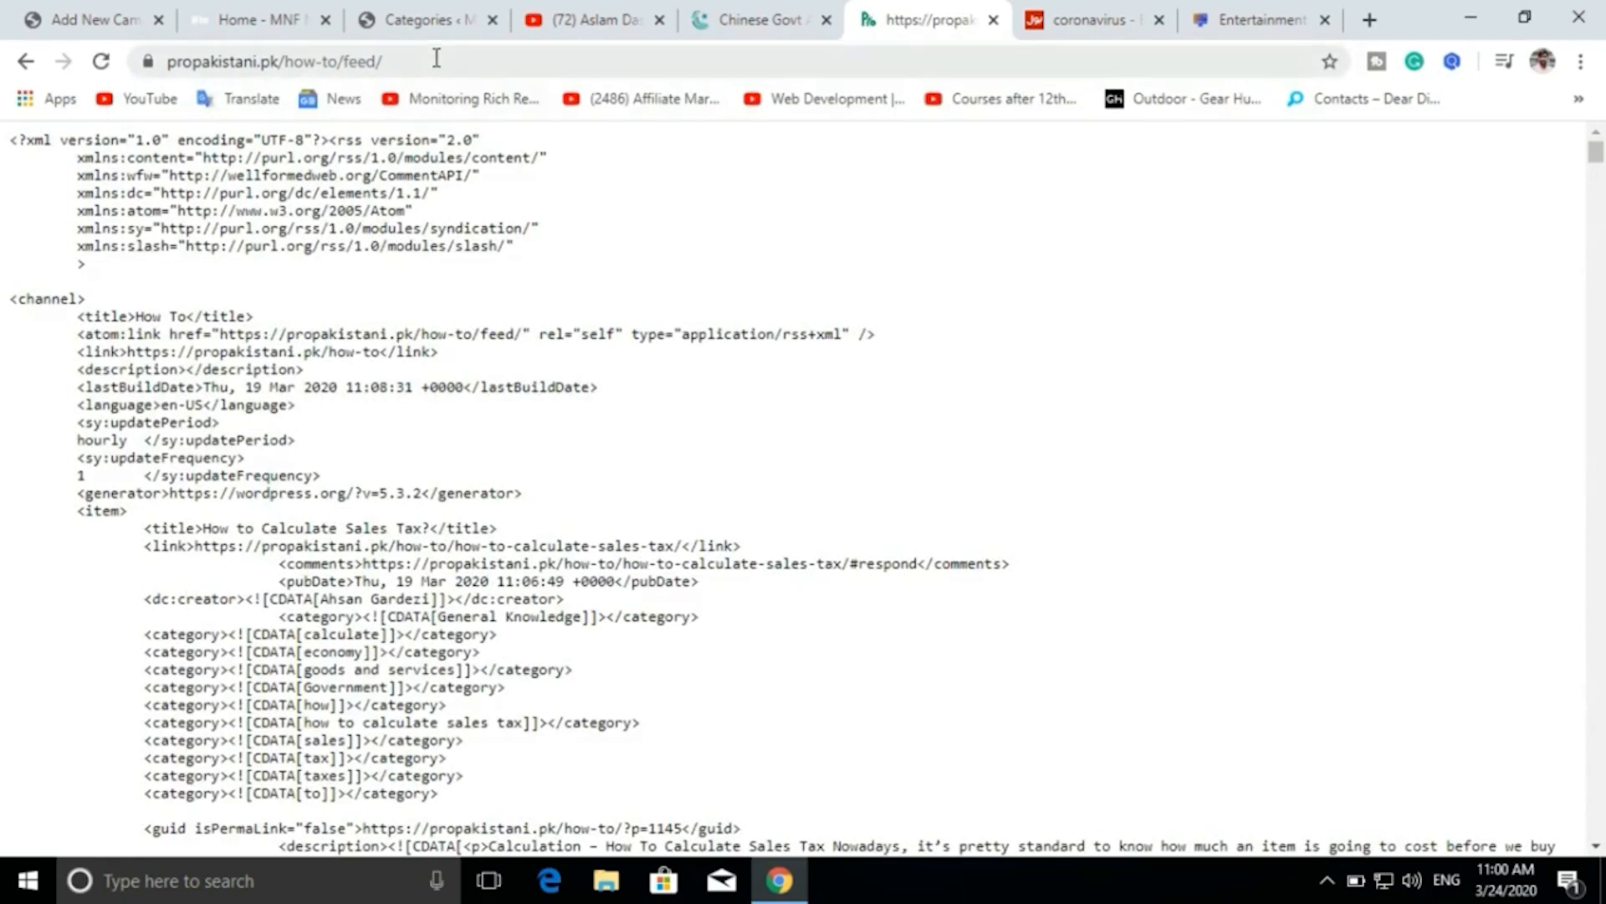
left_click(436, 58)
key("ctrl+c")
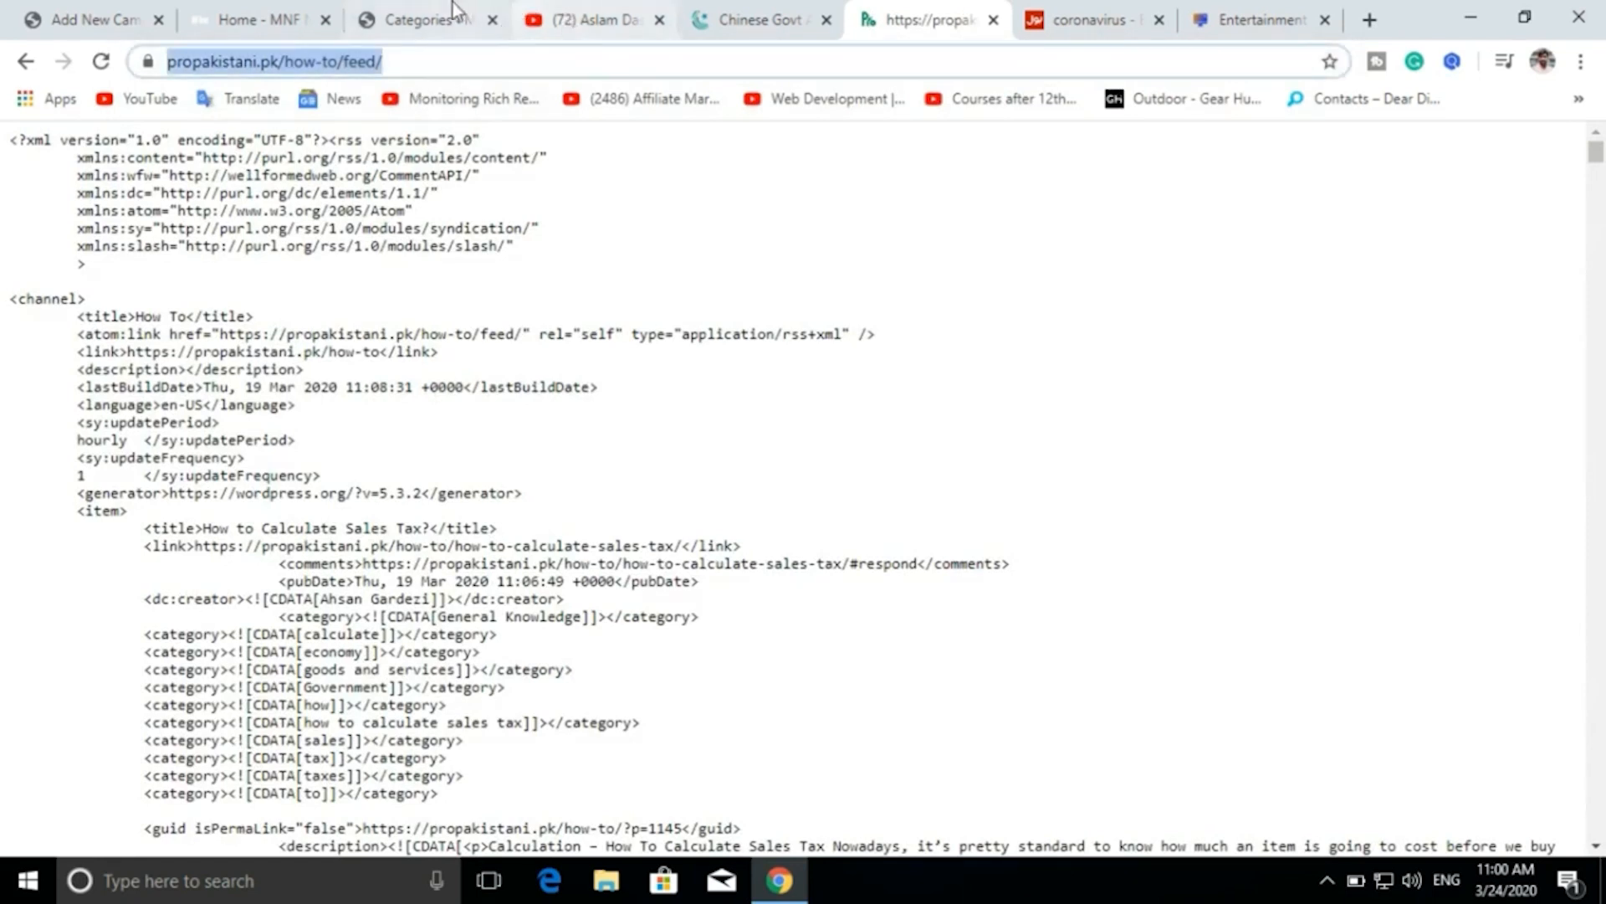
left_click(130, 18)
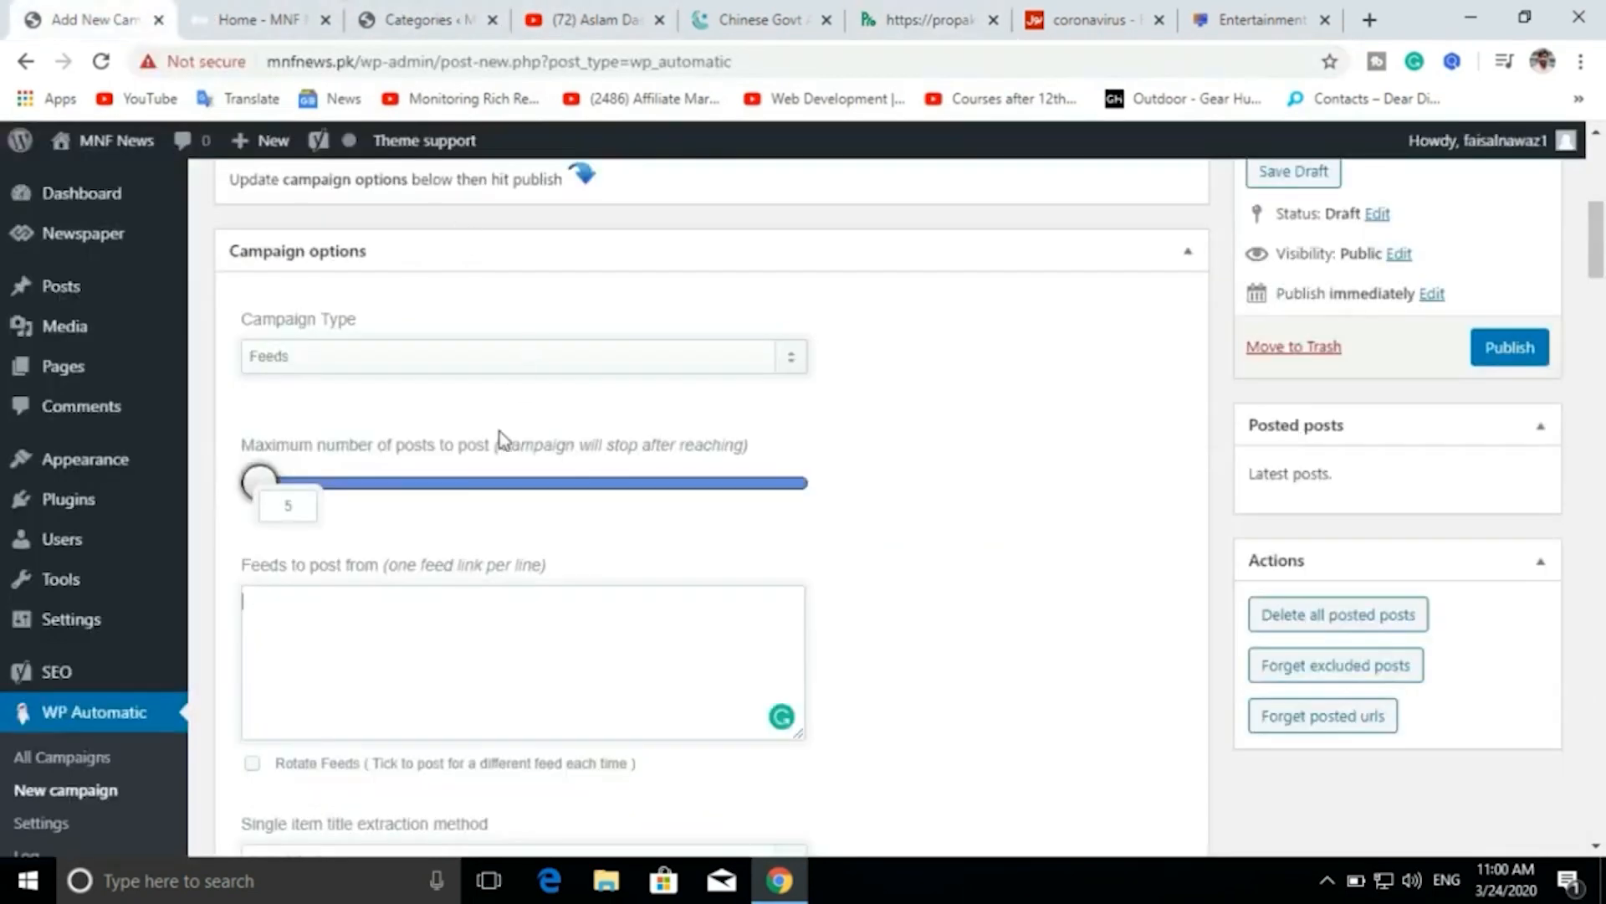
left_click(389, 617)
key("ctrl+v")
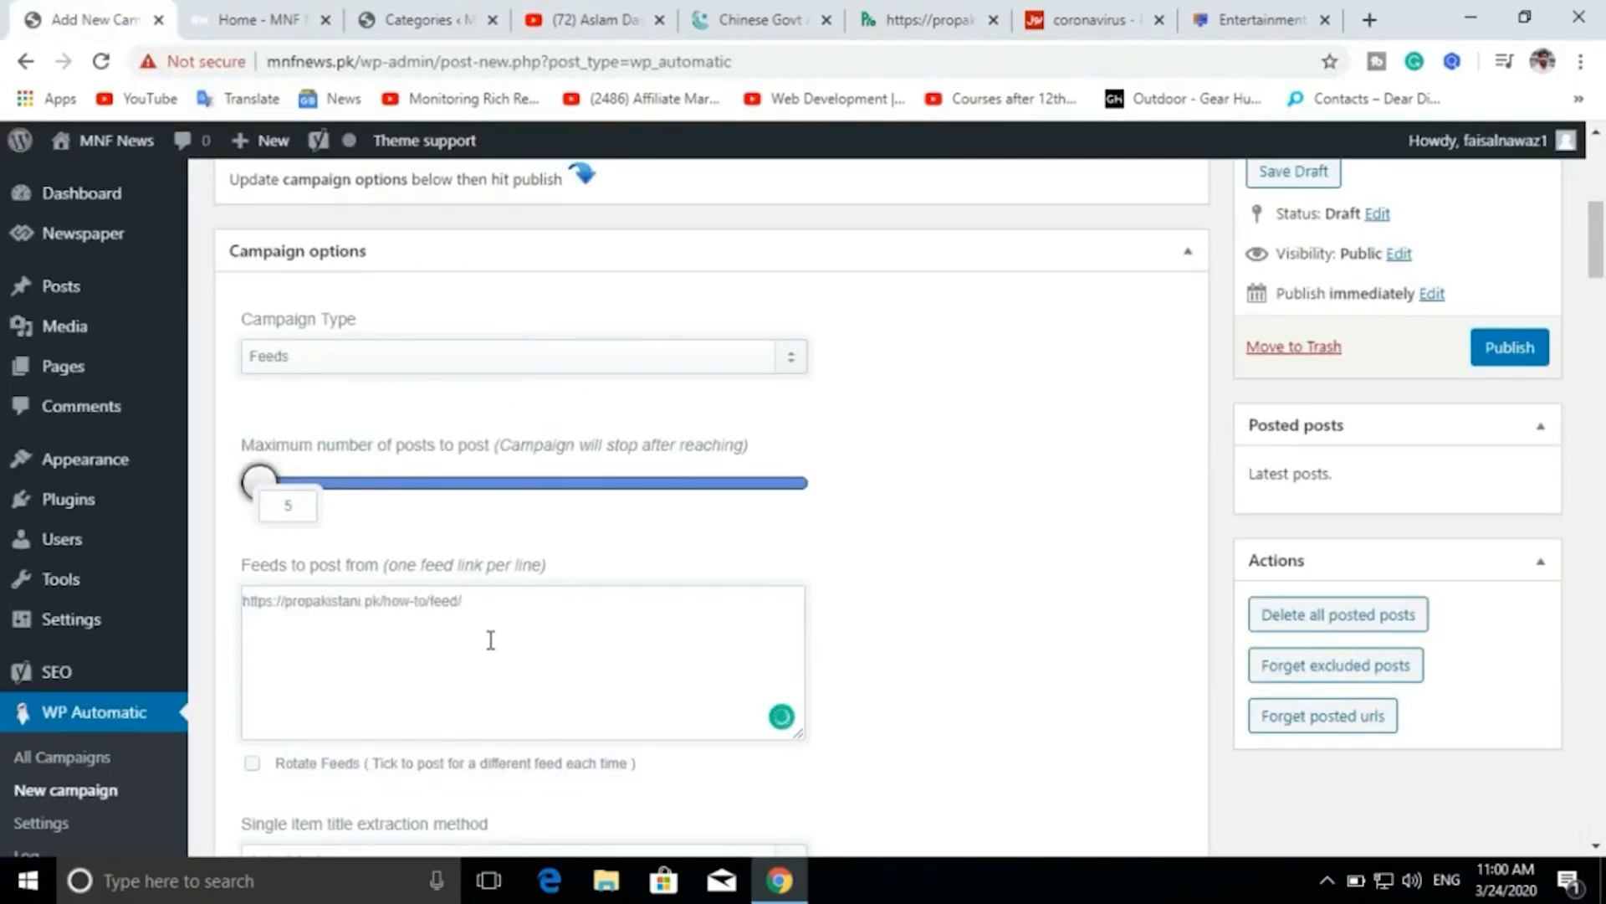
Choose "How to" as the category the campaign's posts are published in.
scroll(496, 615, "down", 4)
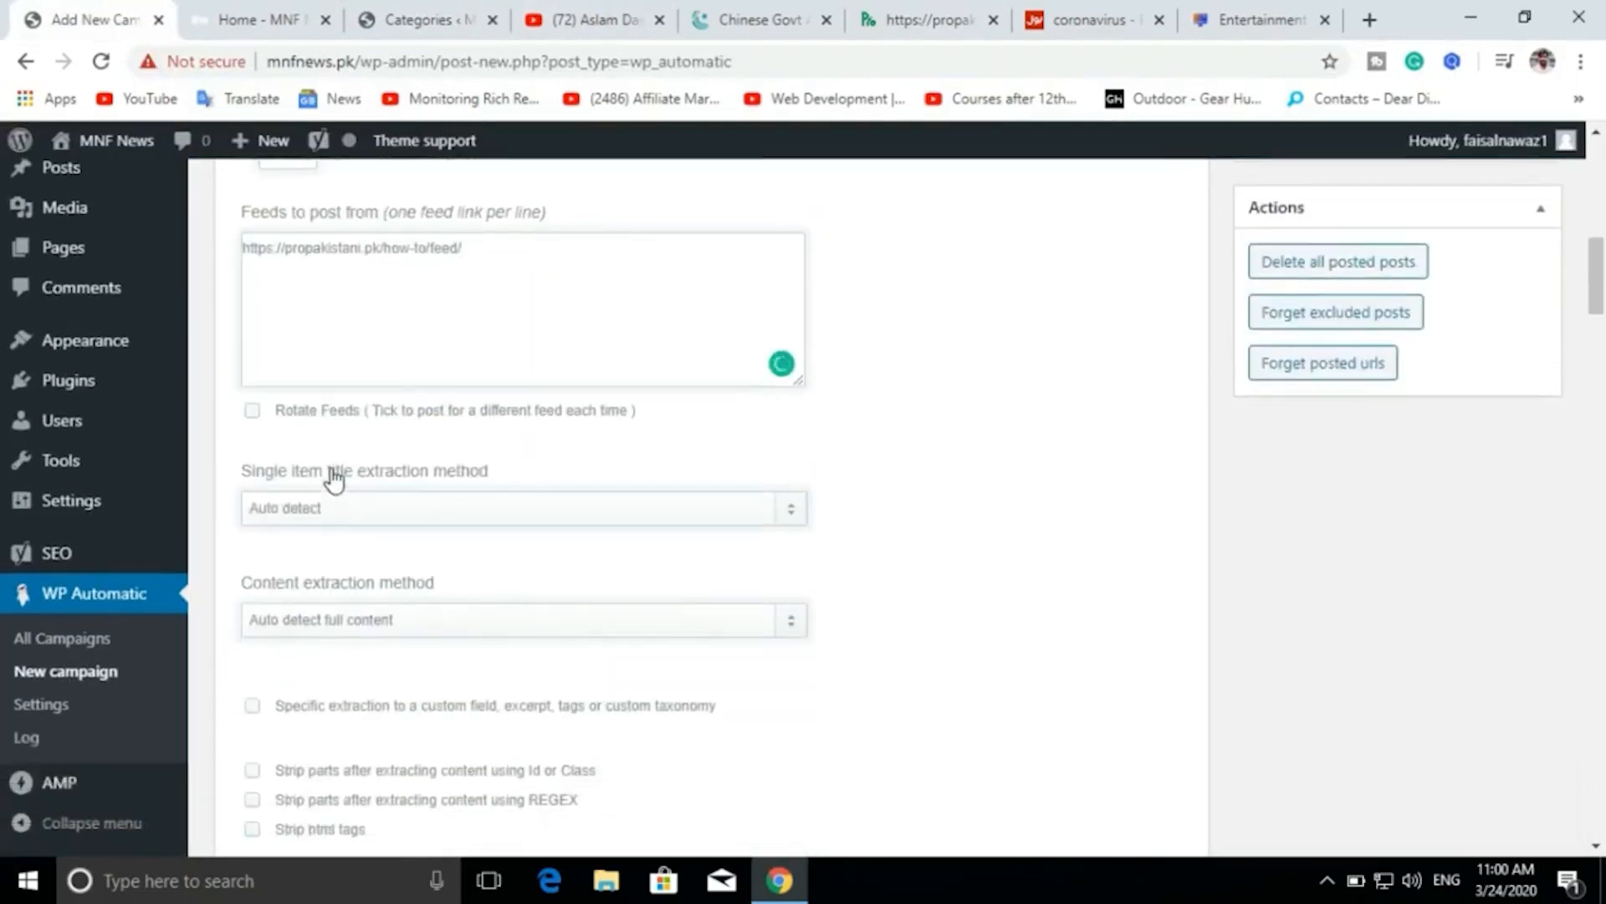
scroll(493, 526, "down", 10)
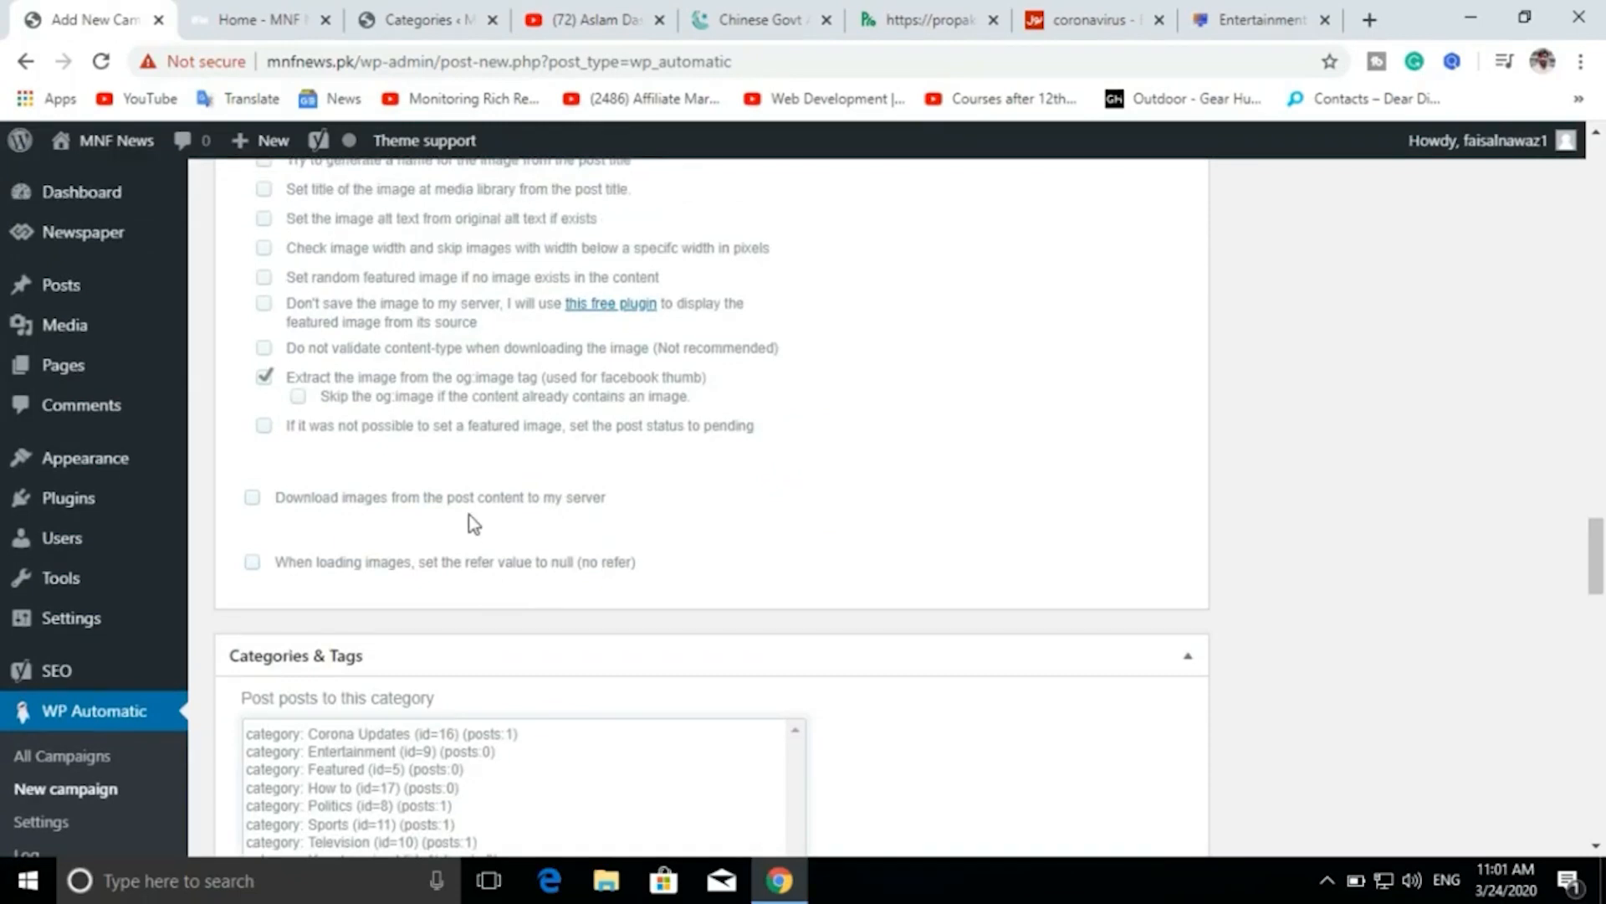
scroll(474, 523, "down", 4)
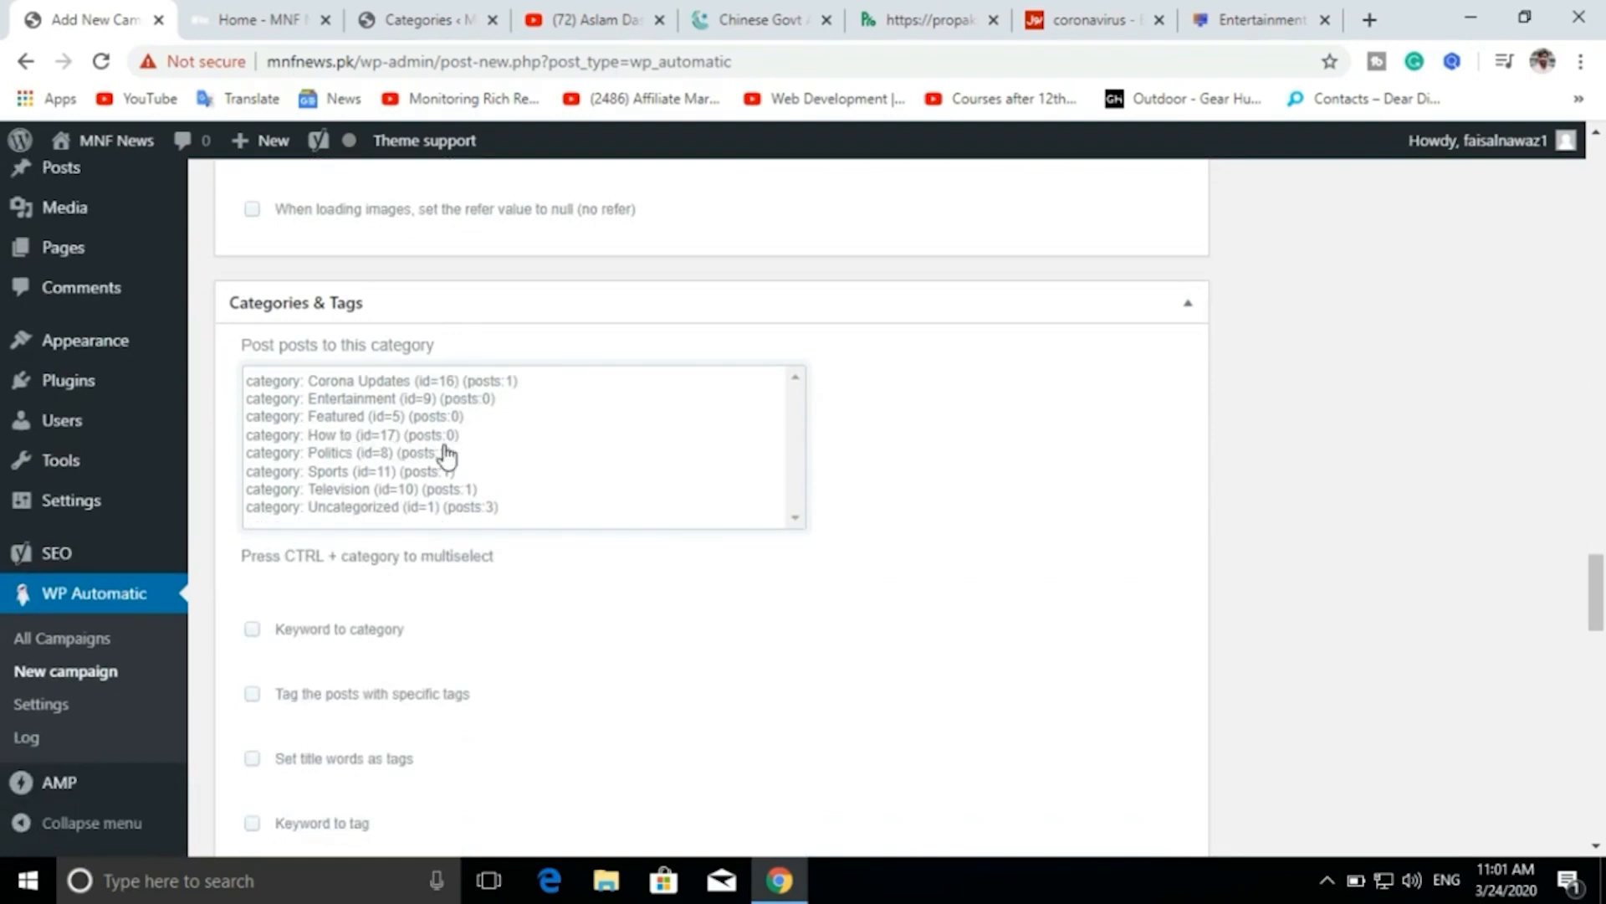
left_click(391, 442)
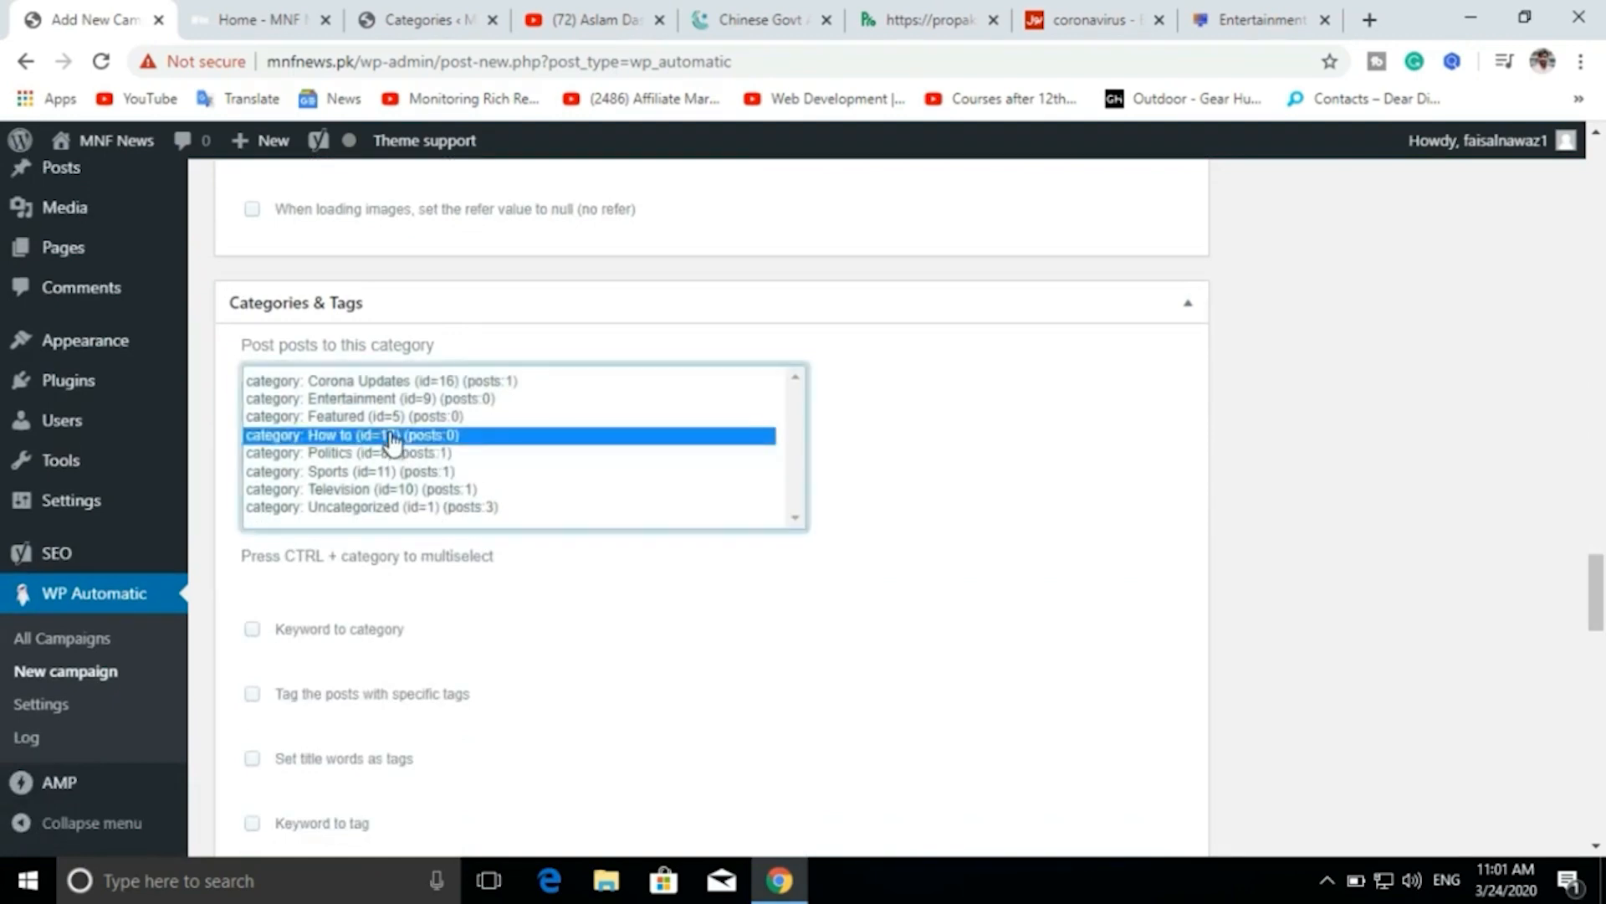
Set the campaign's update frequency to every 60, keeping Minutes as the update unit.
scroll(556, 520, "down", 2)
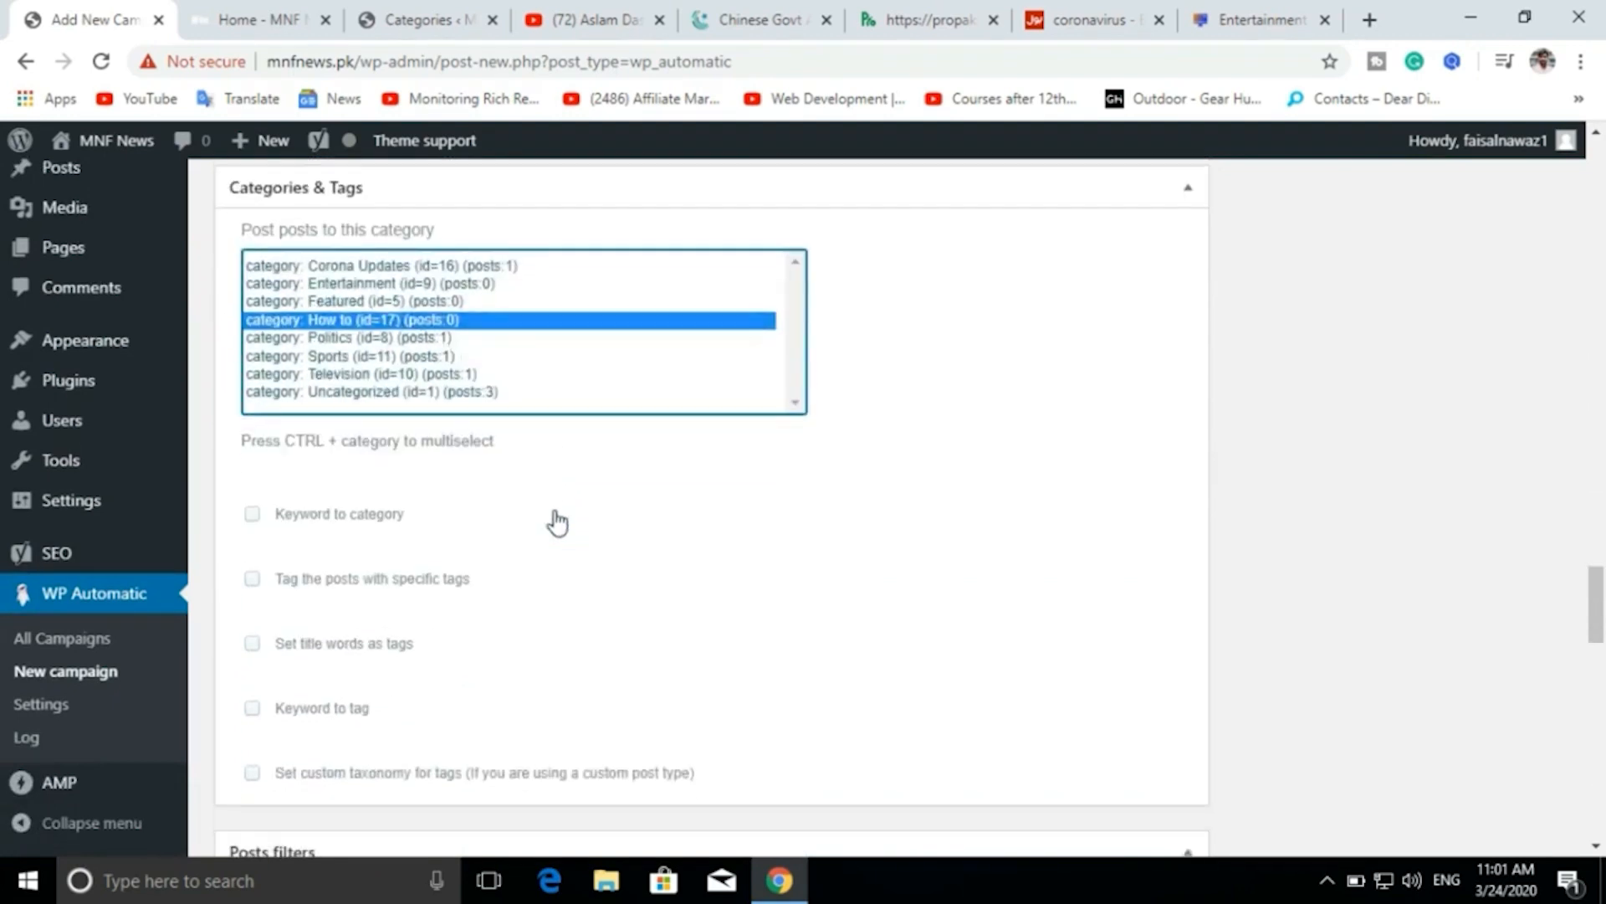
scroll(685, 599, "up", 20)
scroll(681, 590, "up", 15)
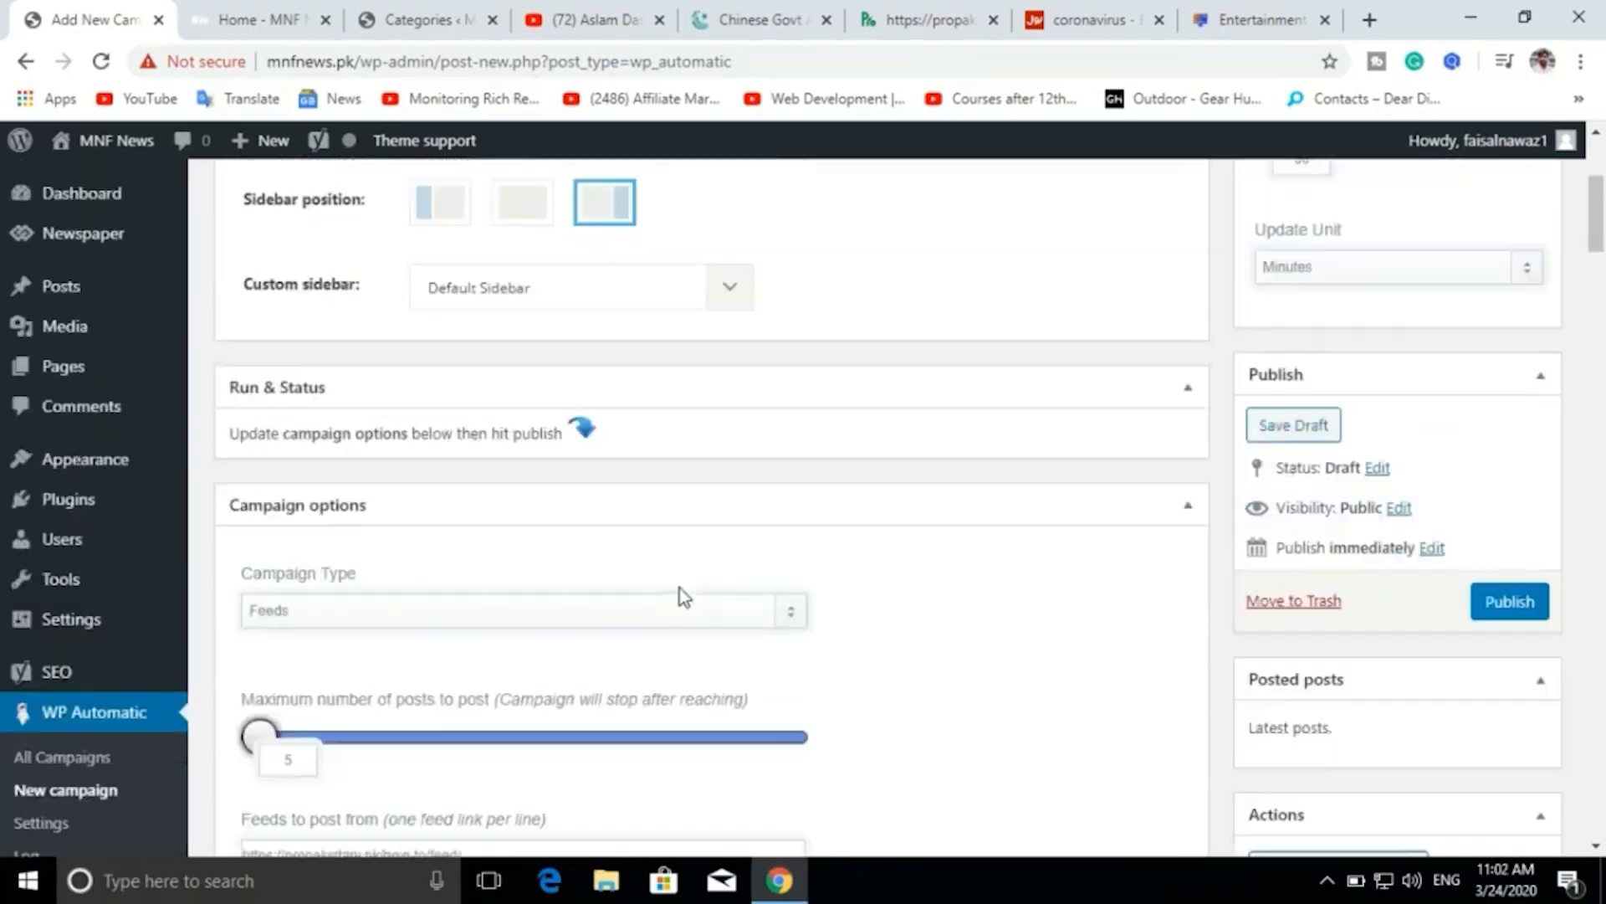
scroll(679, 589, "down", 5)
scroll(681, 596, "up", 3)
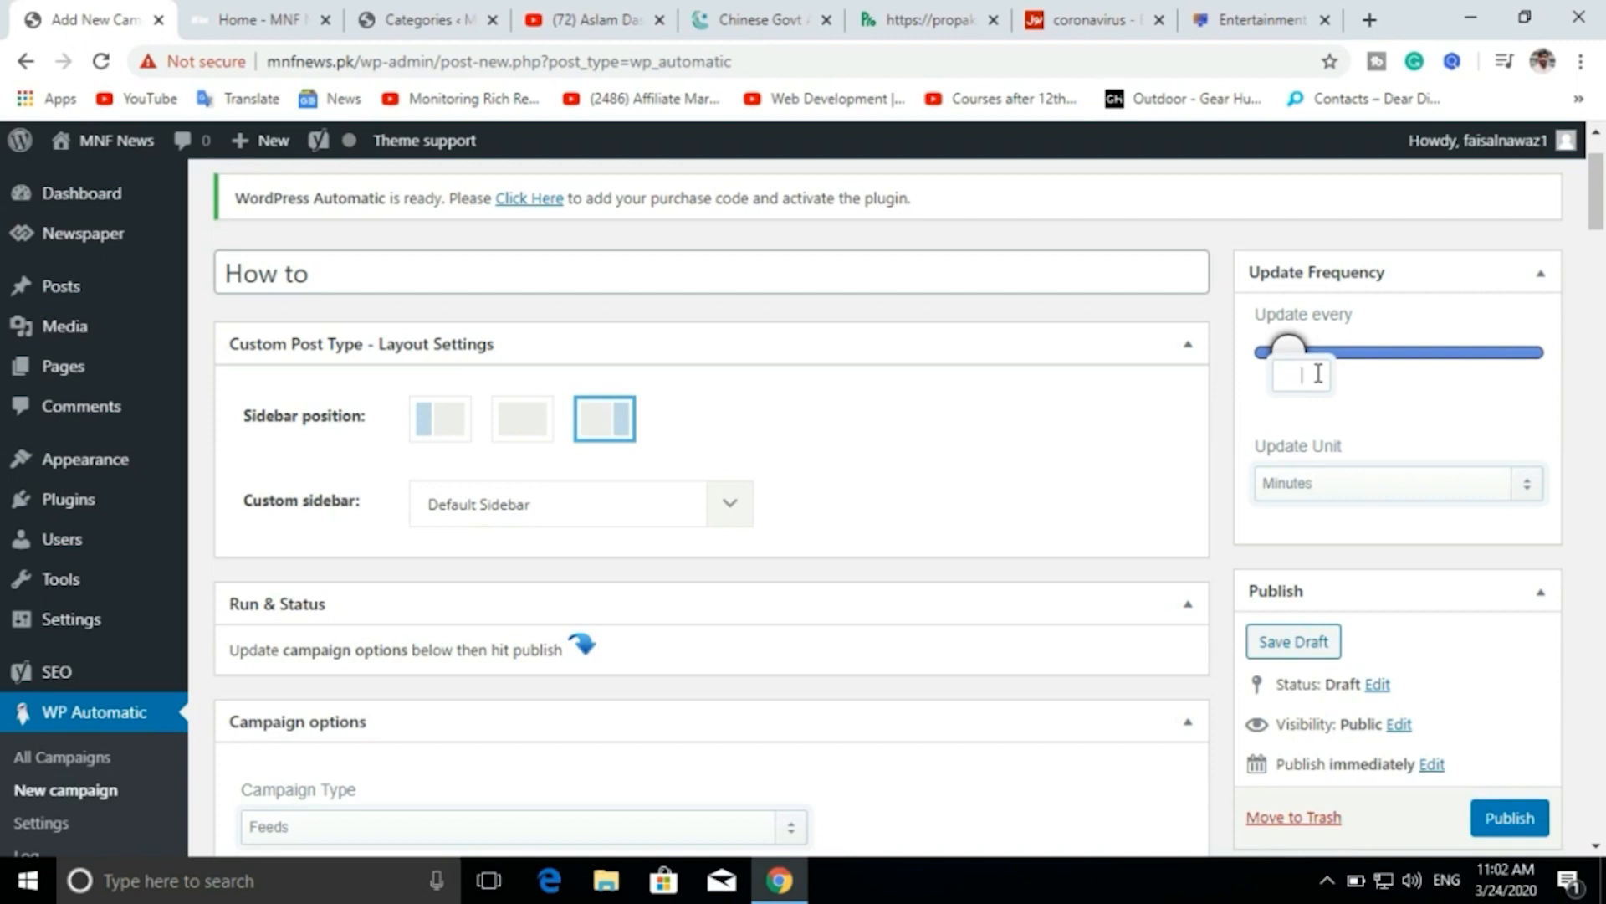
left_click(1473, 492)
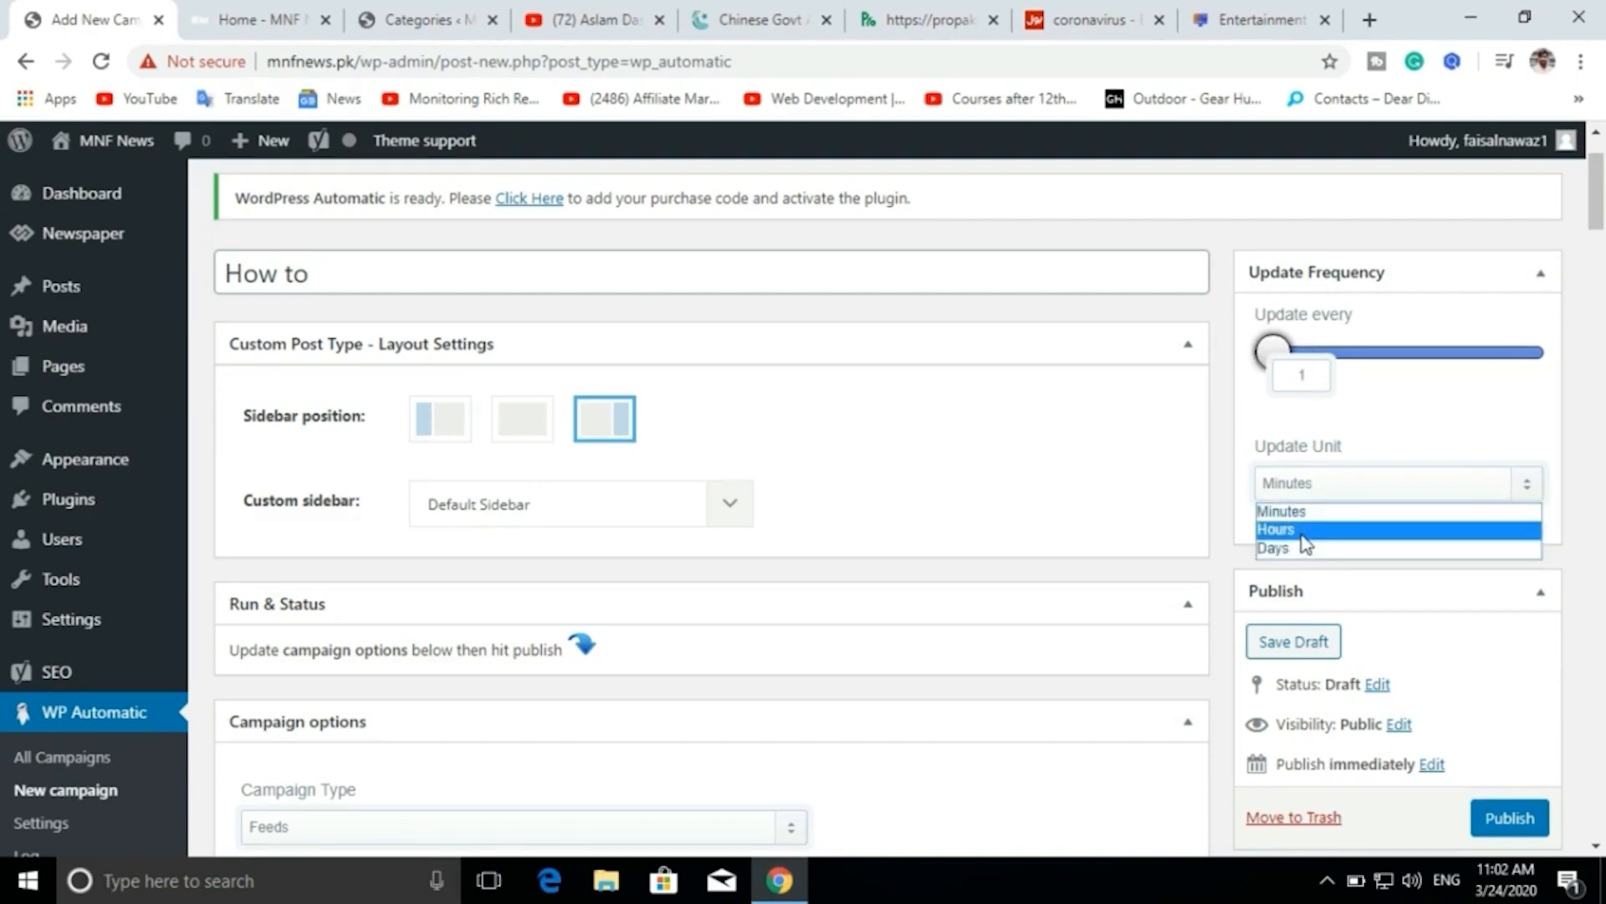
left_click(1321, 379)
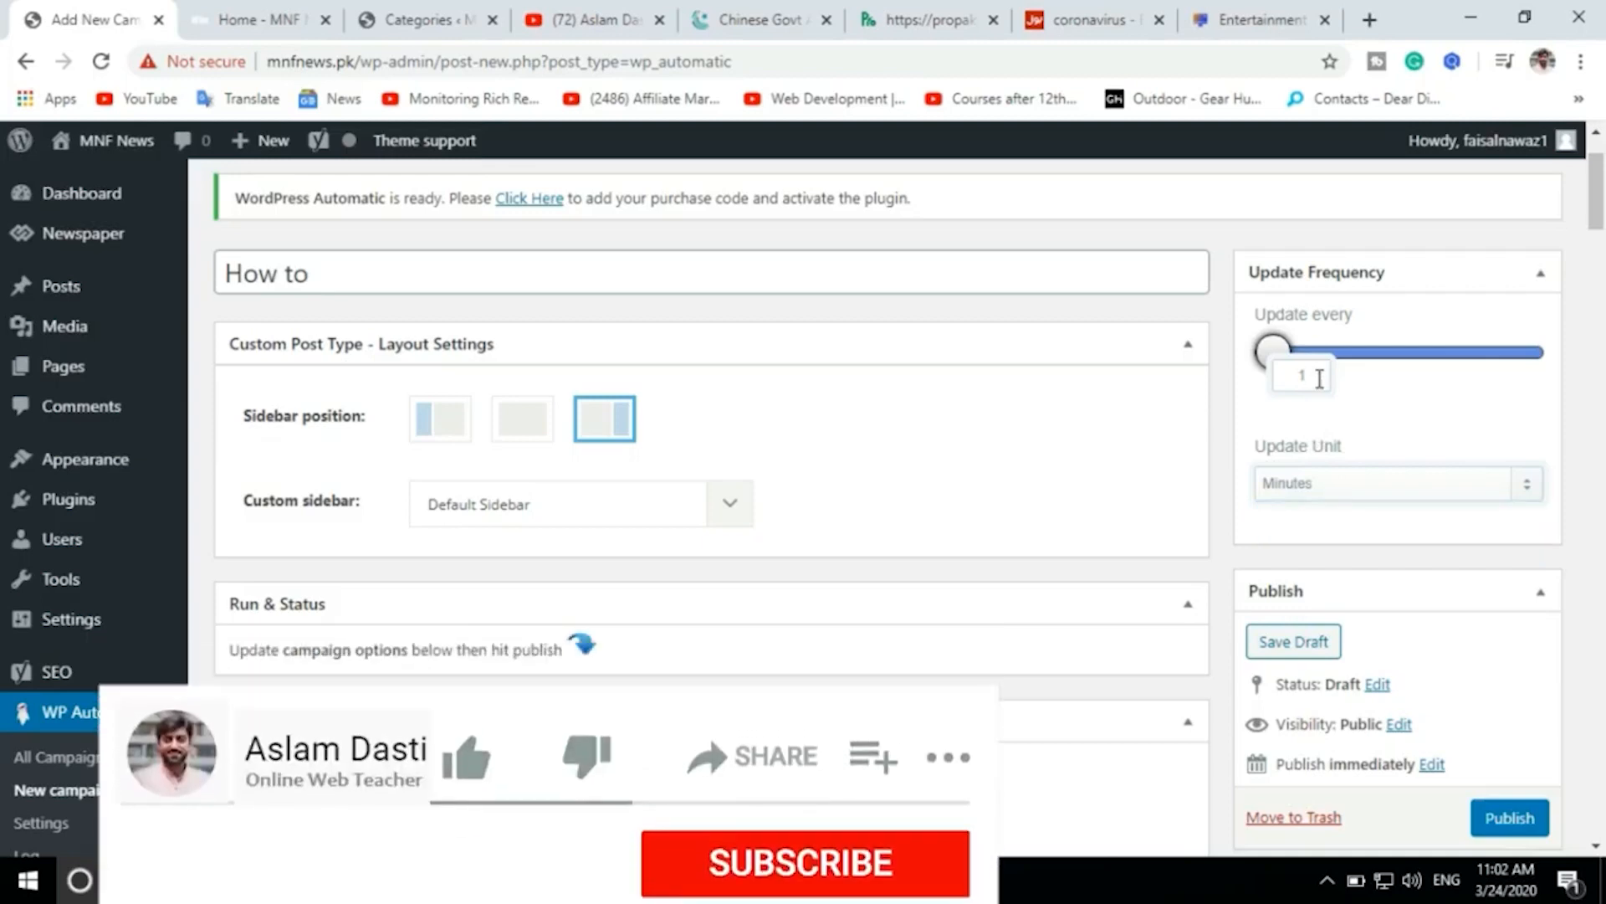
type("10")
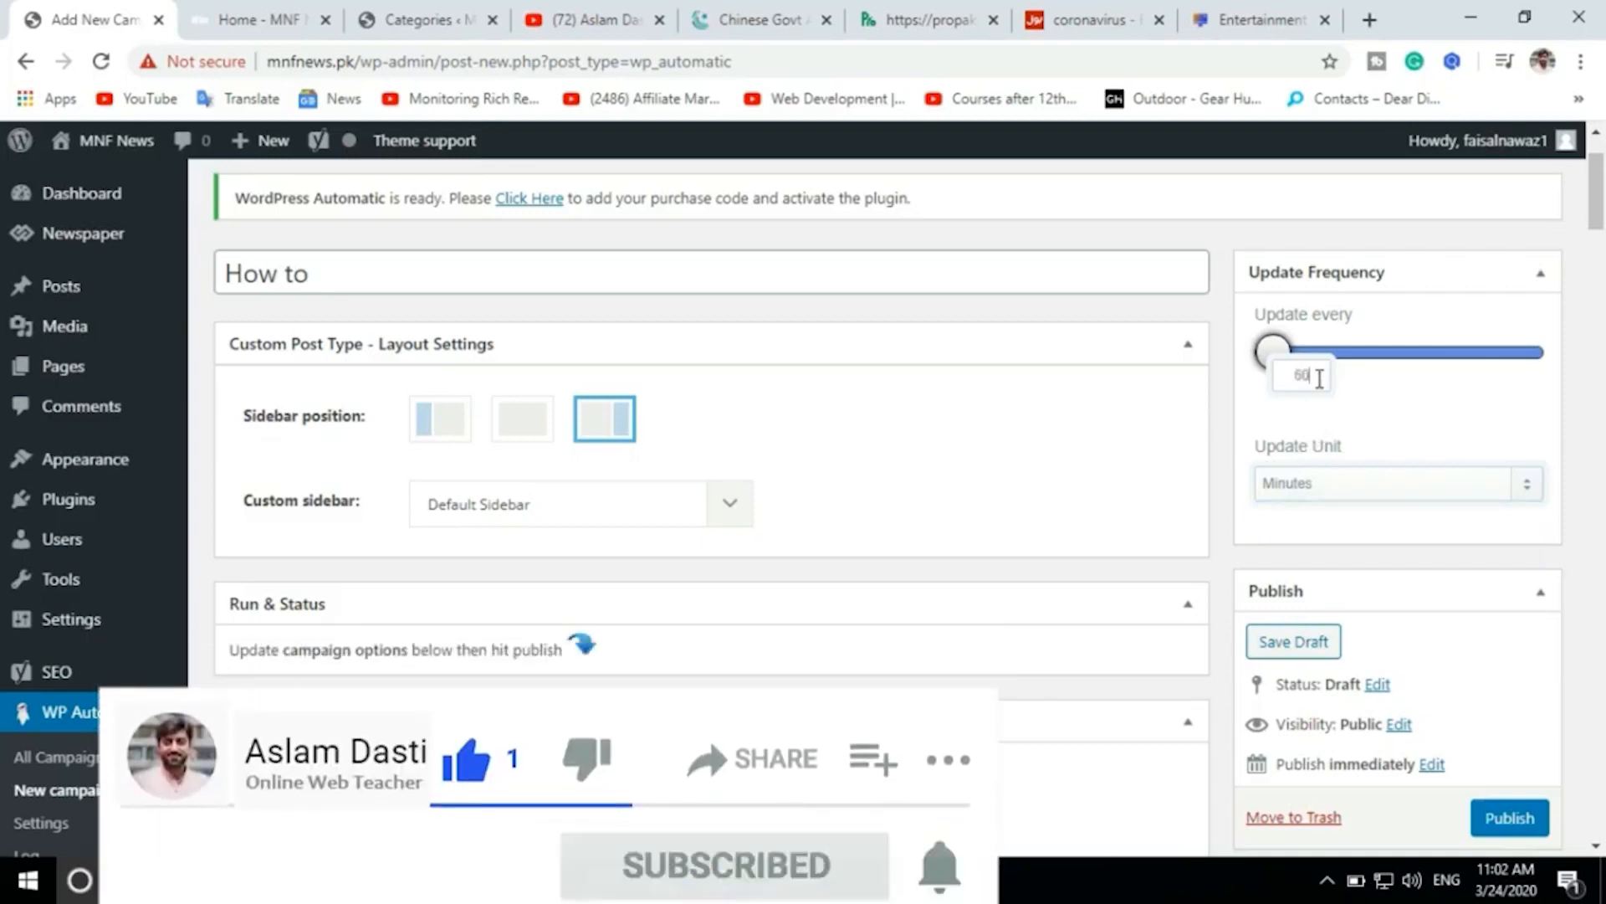
Publish the "How to" campaign and bring up its Run & Status section.
scroll(1482, 380, "down", 5)
left_click(1513, 350)
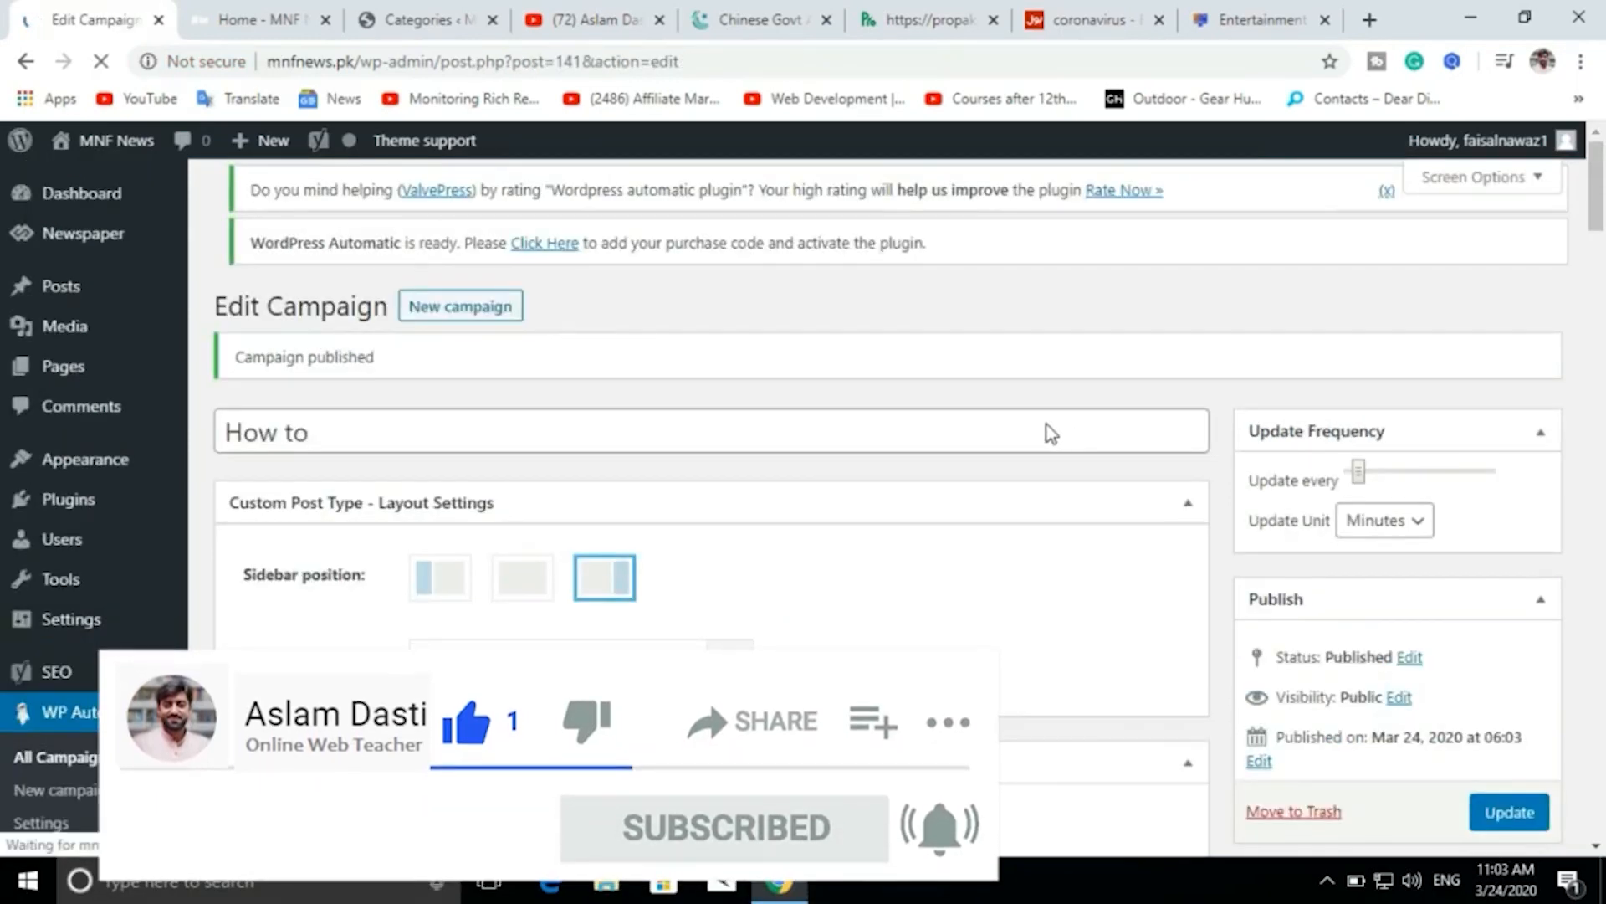
scroll(876, 412, "down", 2)
scroll(875, 413, "down", 3)
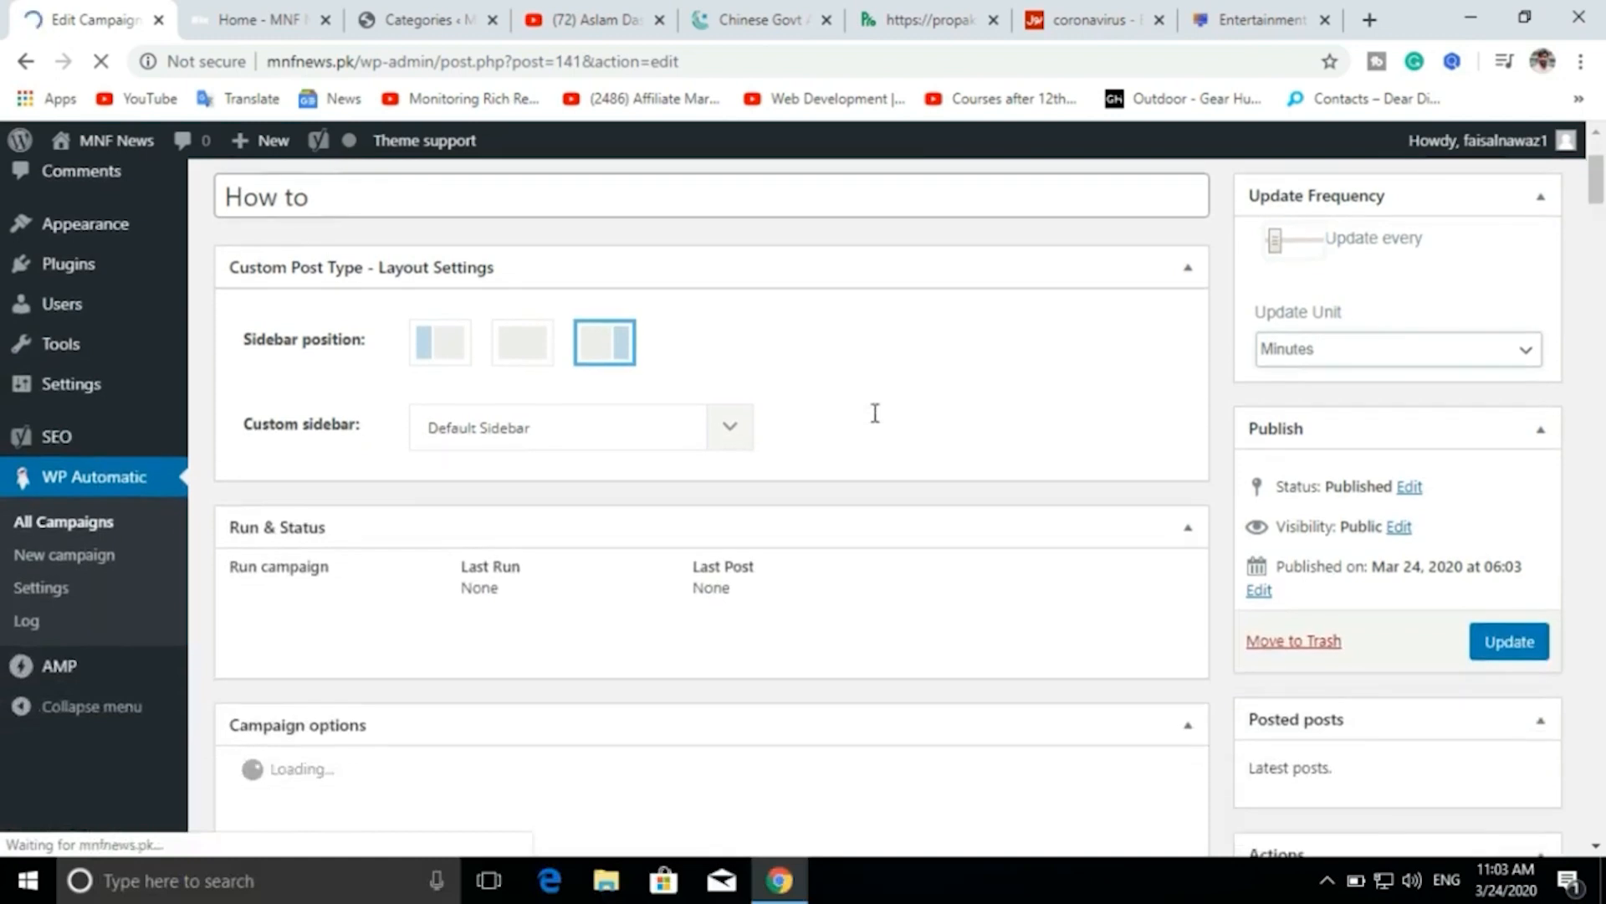